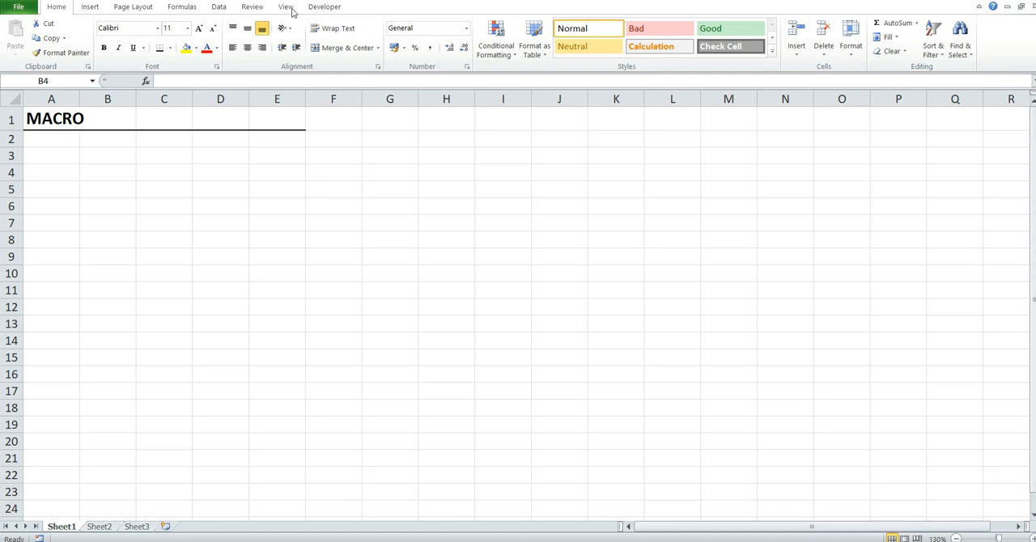
pyautogui.click(286, 7)
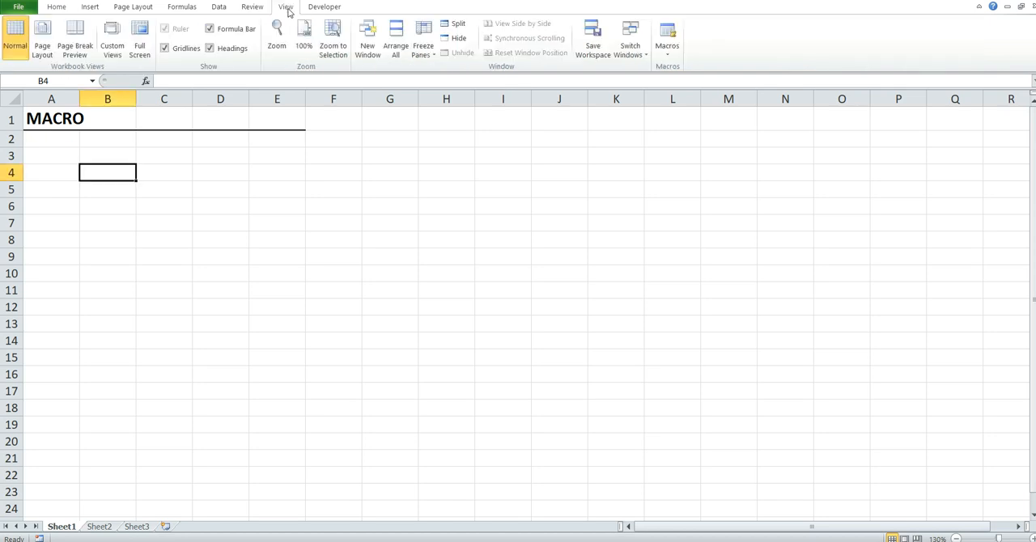
pyautogui.click(667, 47)
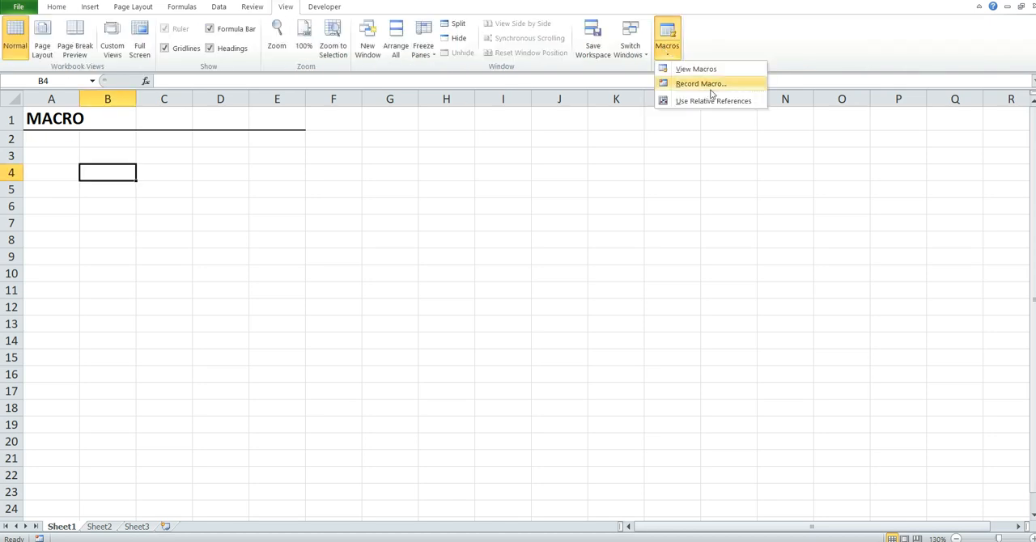
pyautogui.click(321, 6)
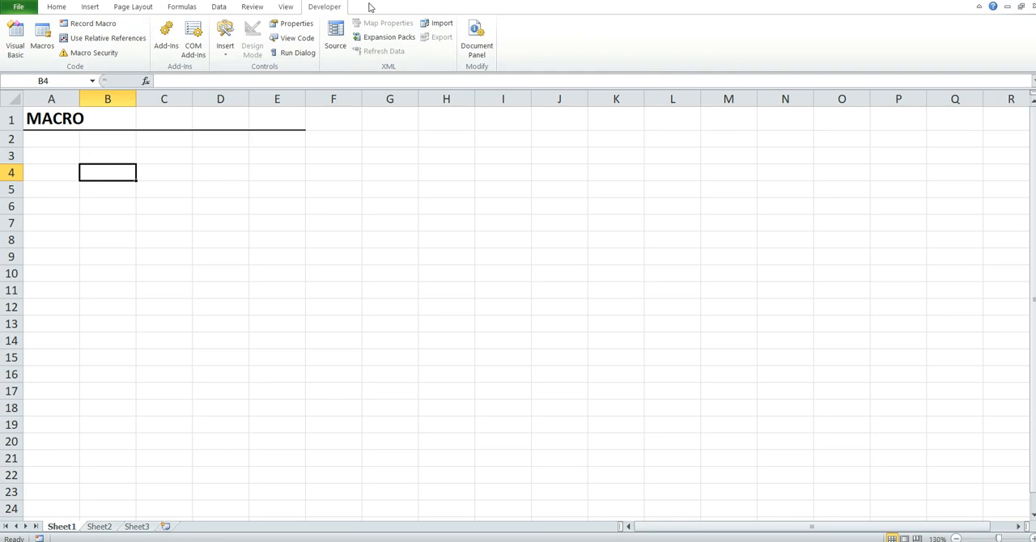
# - Check in the ribbon customization options that the Developer tab is enabled, and accept the settings
pyautogui.click(18, 7)
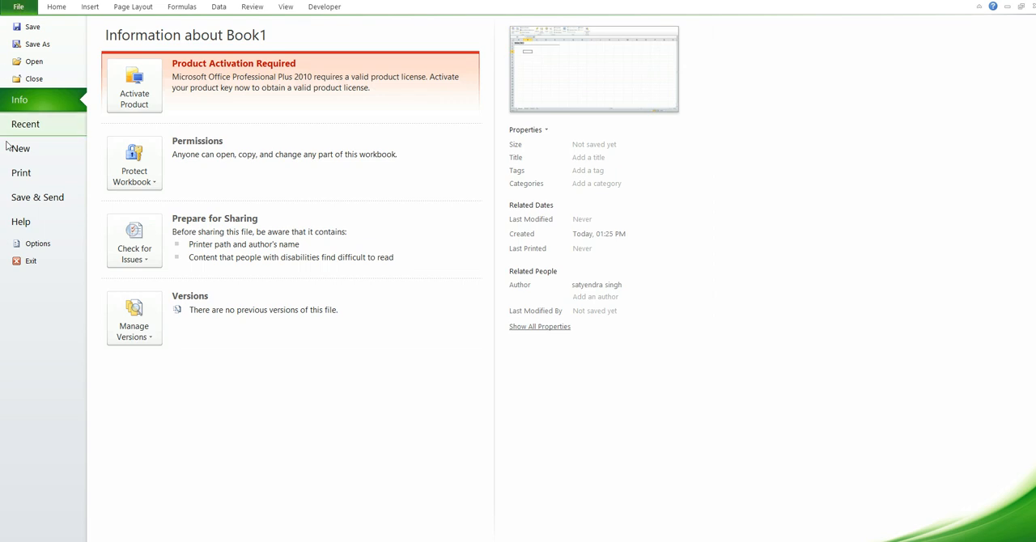
pyautogui.click(36, 244)
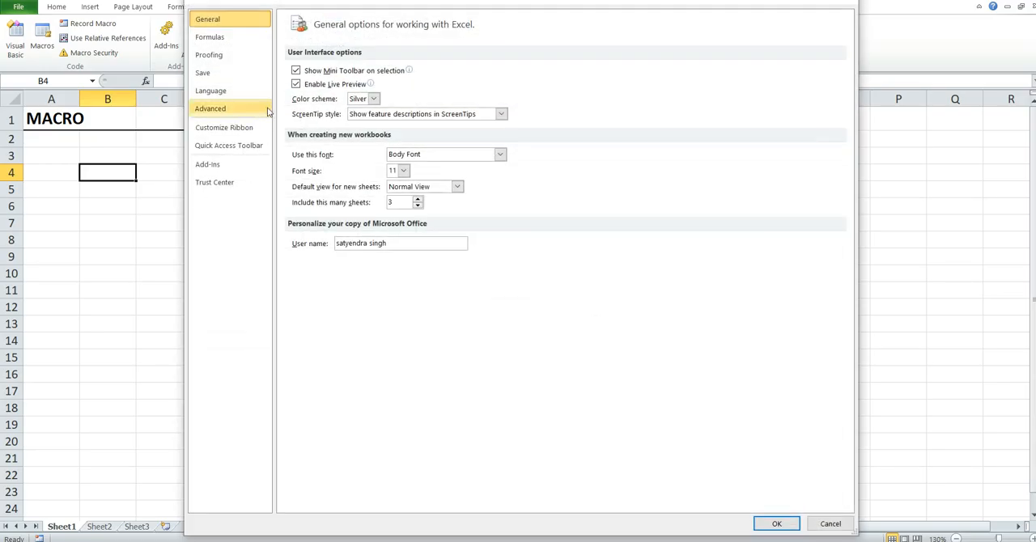
pyautogui.click(227, 129)
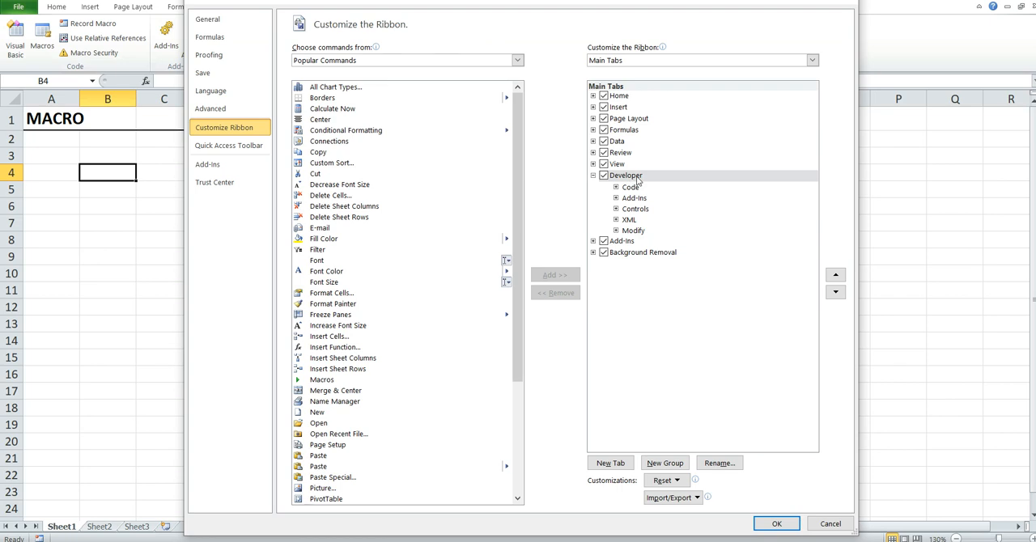
pyautogui.click(776, 524)
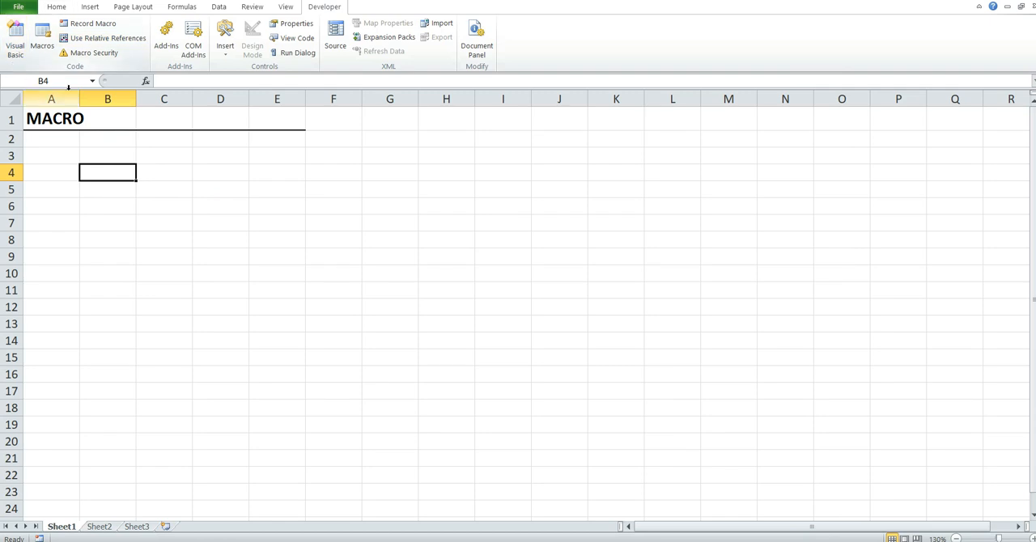
# - Start recording a macro named Macro1 with the shortcut Ctrl+l, stored in the Personal Macro Workbook
pyautogui.click(284, 7)
pyautogui.click(675, 55)
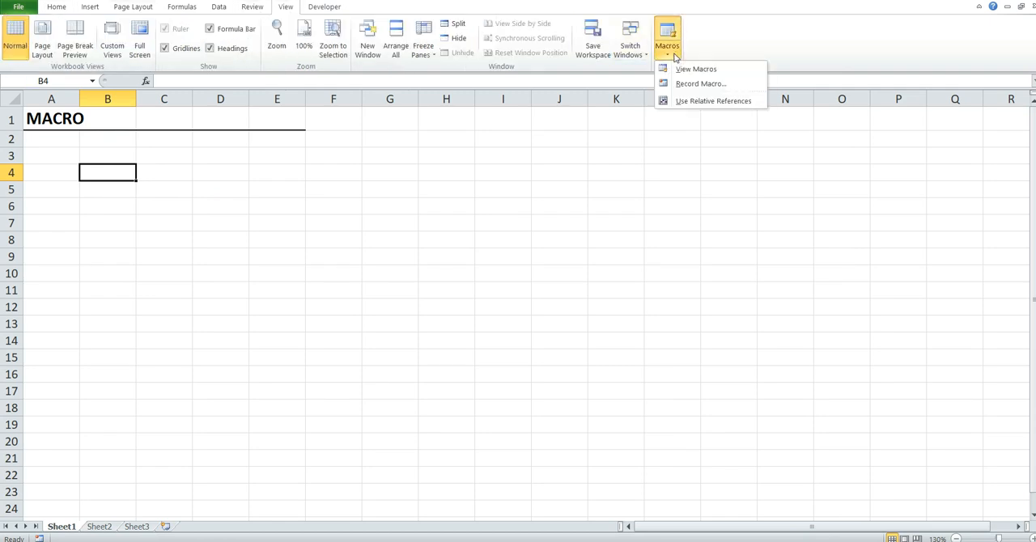
pyautogui.click(695, 85)
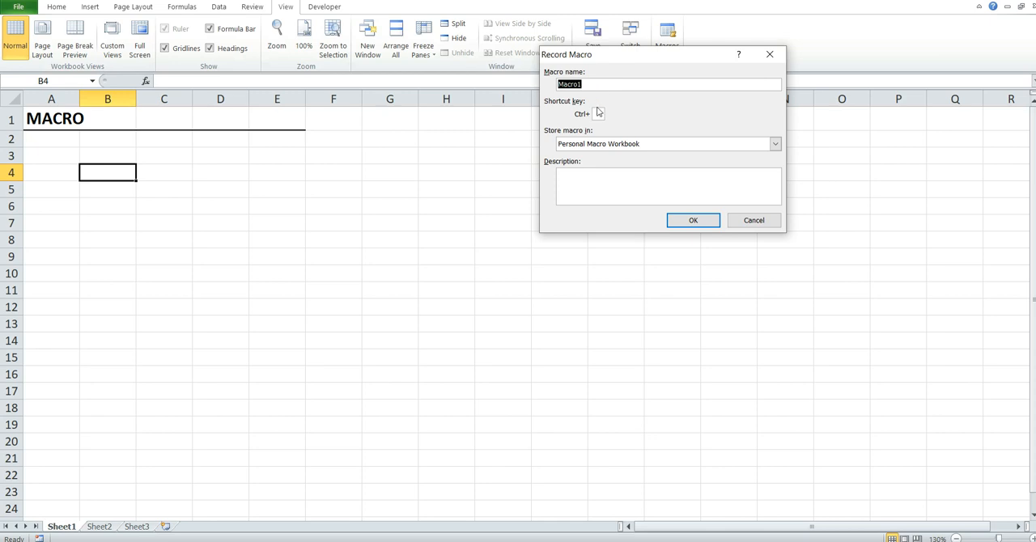
pyautogui.click(601, 113)
pyautogui.click(773, 144)
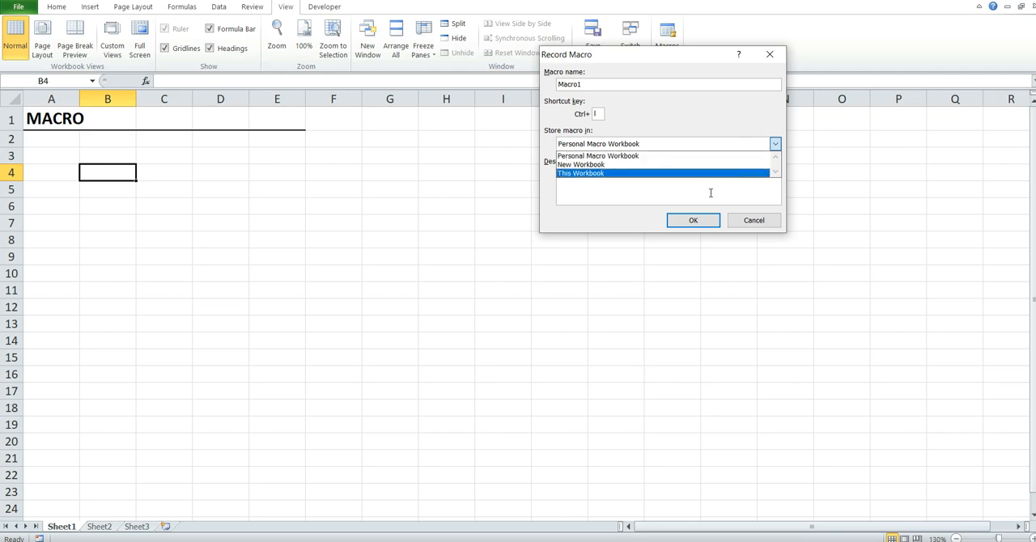
pyautogui.click(720, 155)
pyautogui.click(685, 221)
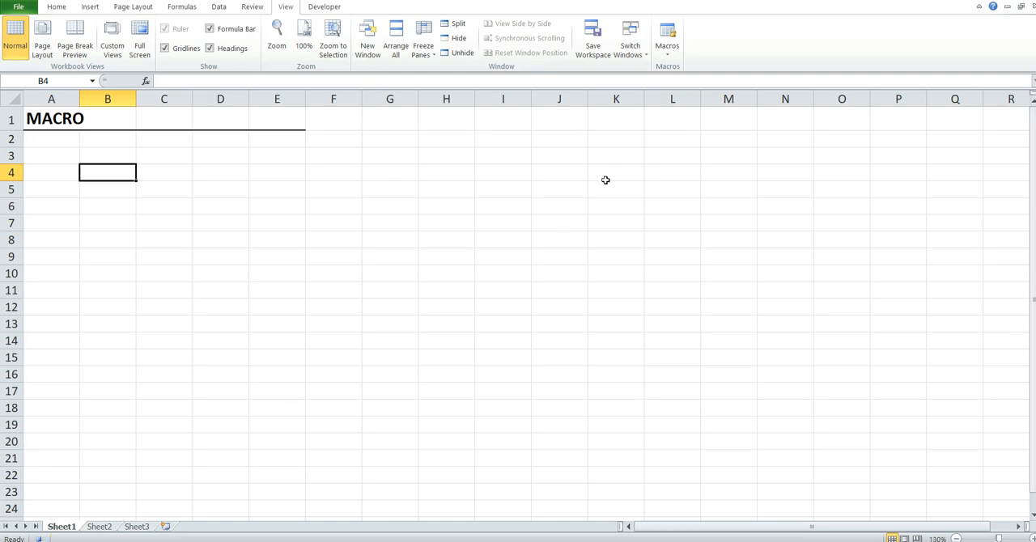
# - Enter the column headings Item, Quantity, Price and Amount in cells B4 to E4
pyautogui.click(667, 54)
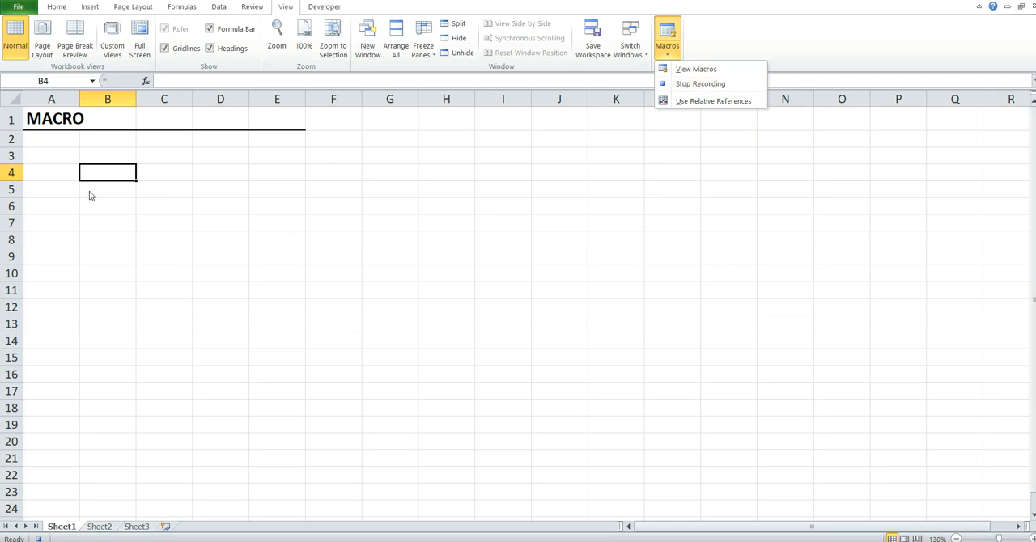
pyautogui.click(98, 168)
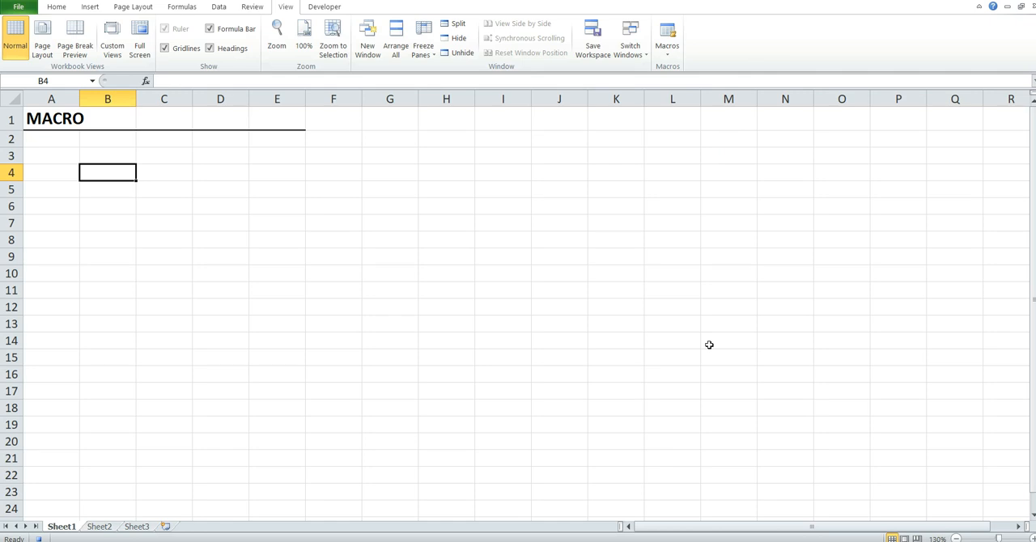
pyautogui.write('Item')
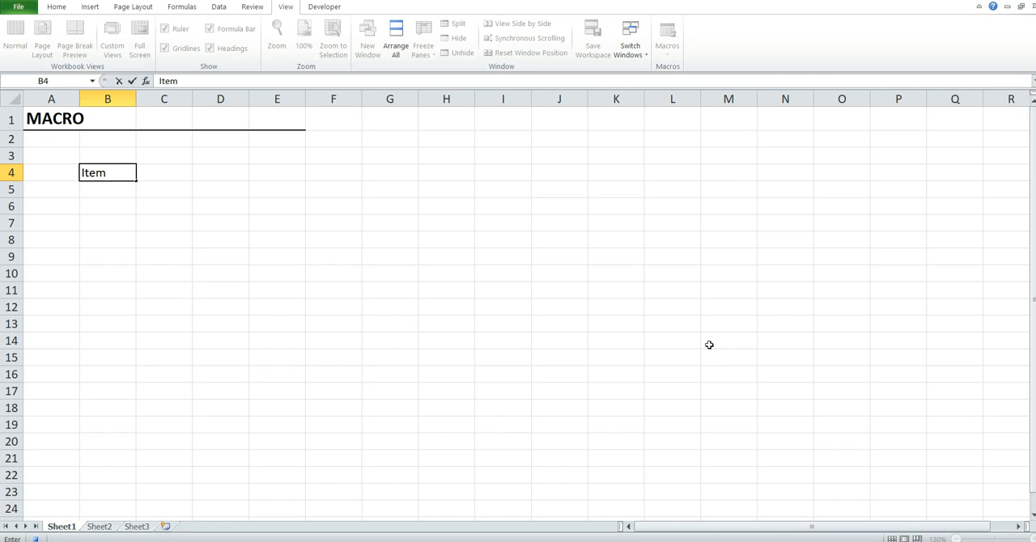
pyautogui.press('Tab')
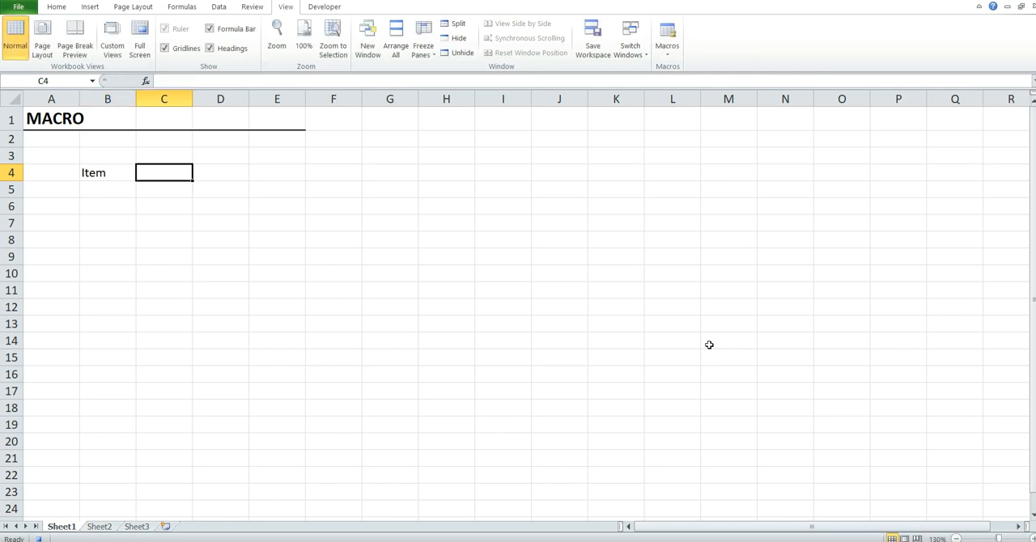
pyautogui.write('Quantity')
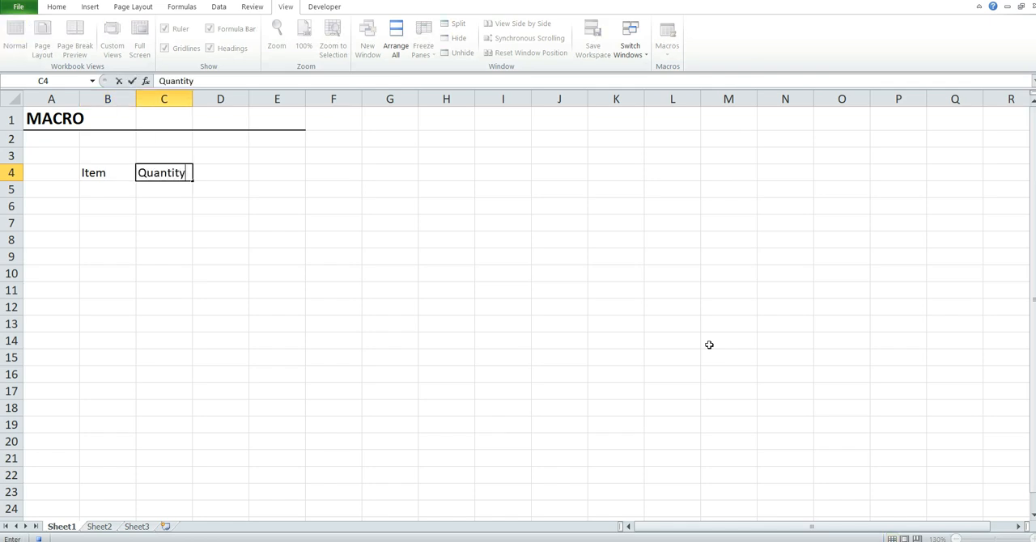
pyautogui.press('Tab')
pyautogui.write('Price')
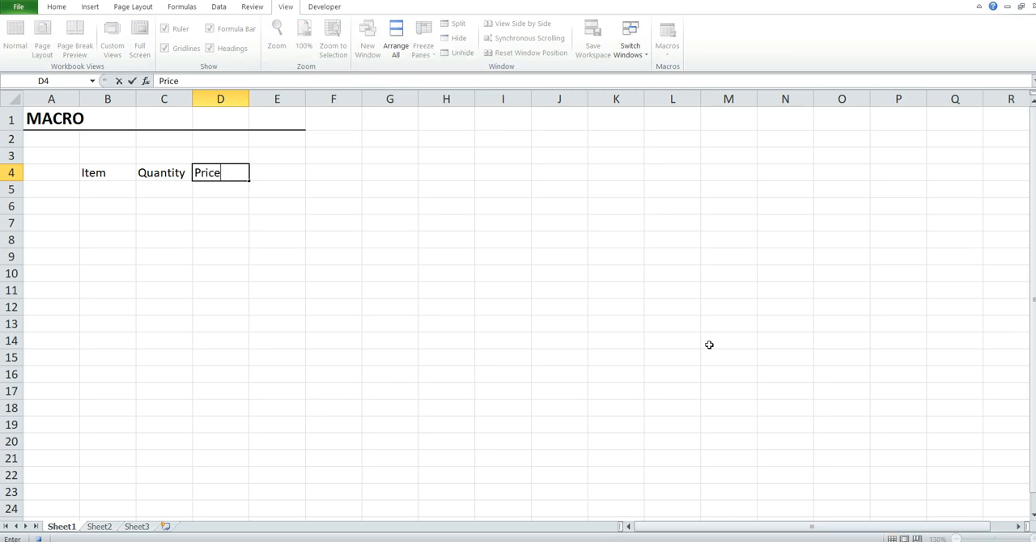
pyautogui.press('Tab')
pyautogui.write('Amount')
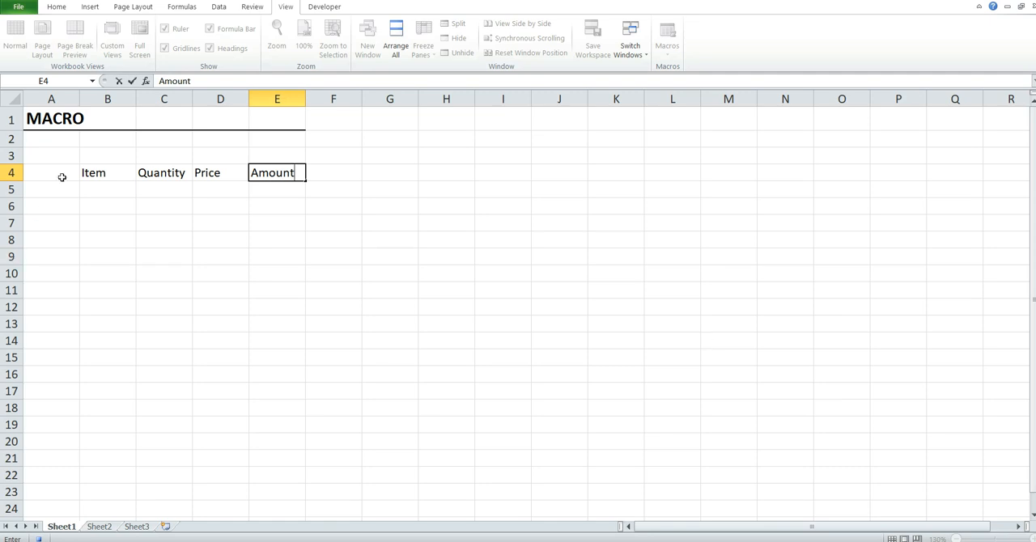
# - List Item1 through Item8 under the Item heading in cells B5 to B12
pyautogui.click(101, 188)
pyautogui.write('Item1')
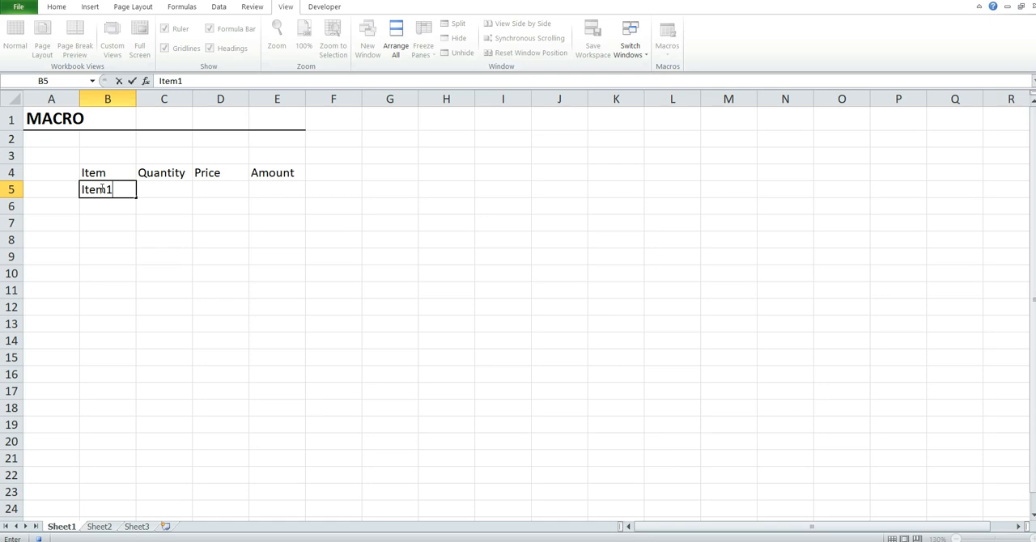
pyautogui.press('Return')
pyautogui.write('Item2')
pyautogui.press('Return')
pyautogui.write('Item3')
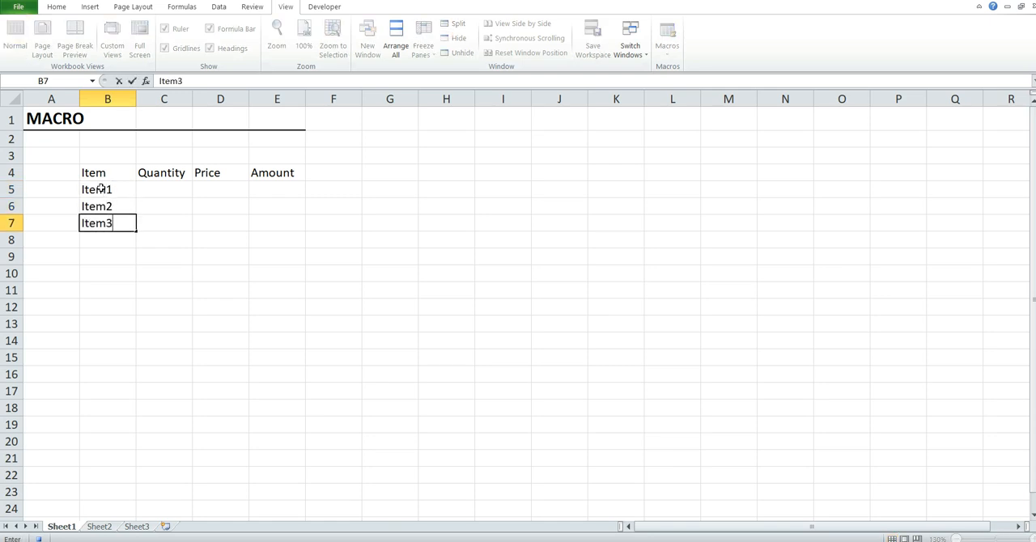
pyautogui.press('Return')
pyautogui.write('Item4')
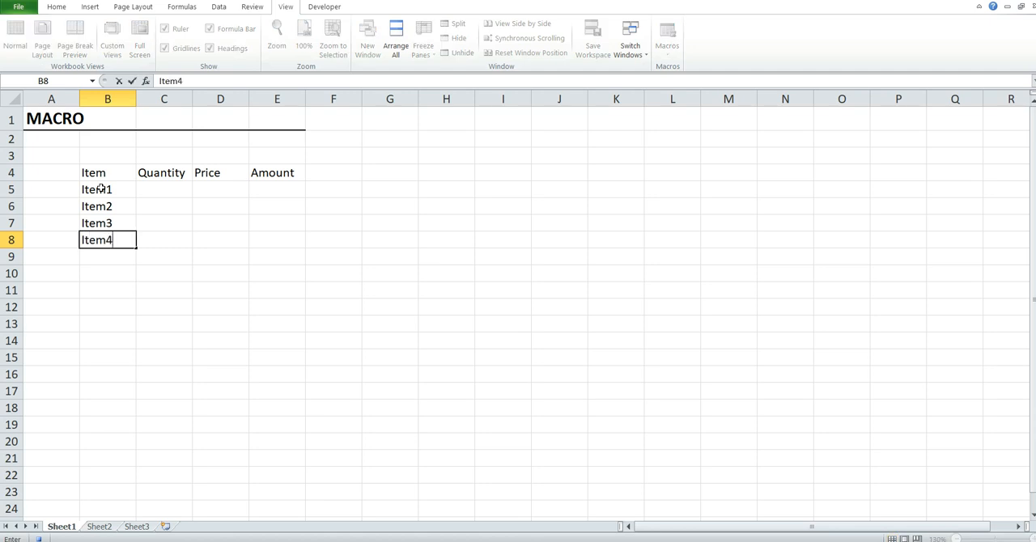
pyautogui.press('Return')
pyautogui.write('It')
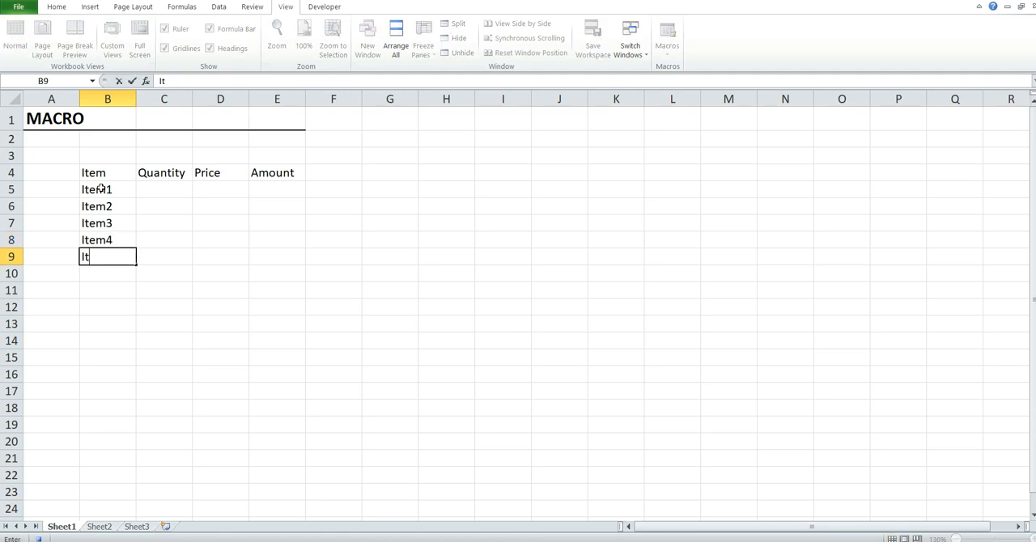
pyautogui.write('em5')
pyautogui.press('Return')
pyautogui.write('I')
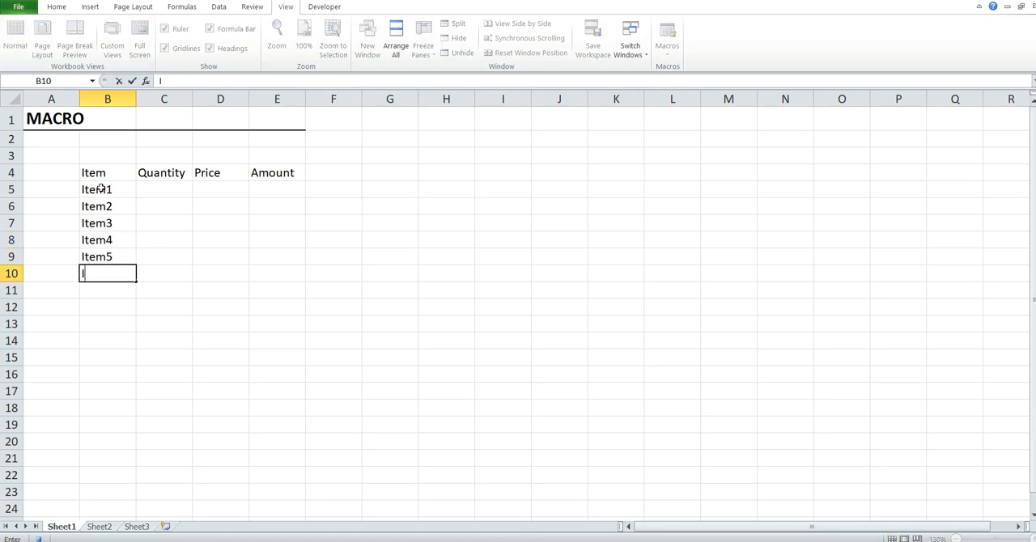
pyautogui.write('tem6')
pyautogui.press('Return')
pyautogui.write('Item7')
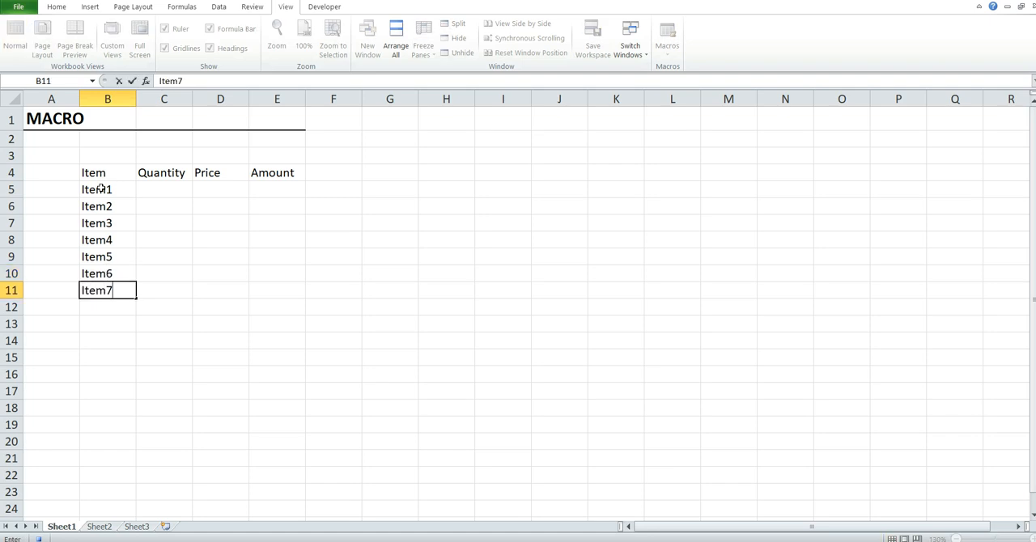
pyautogui.press('Return')
pyautogui.write('Item')
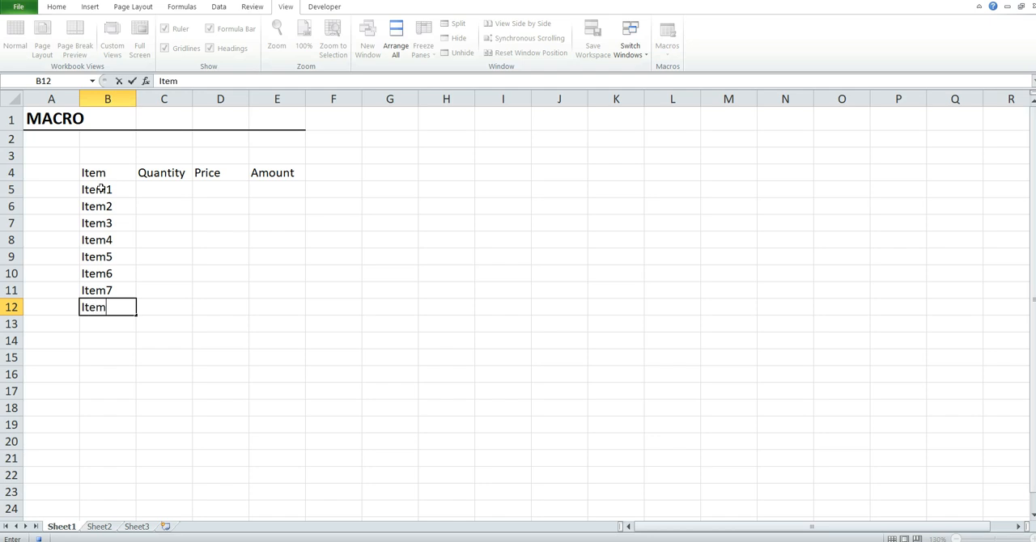
pyautogui.write('8')
pyautogui.press('Return')
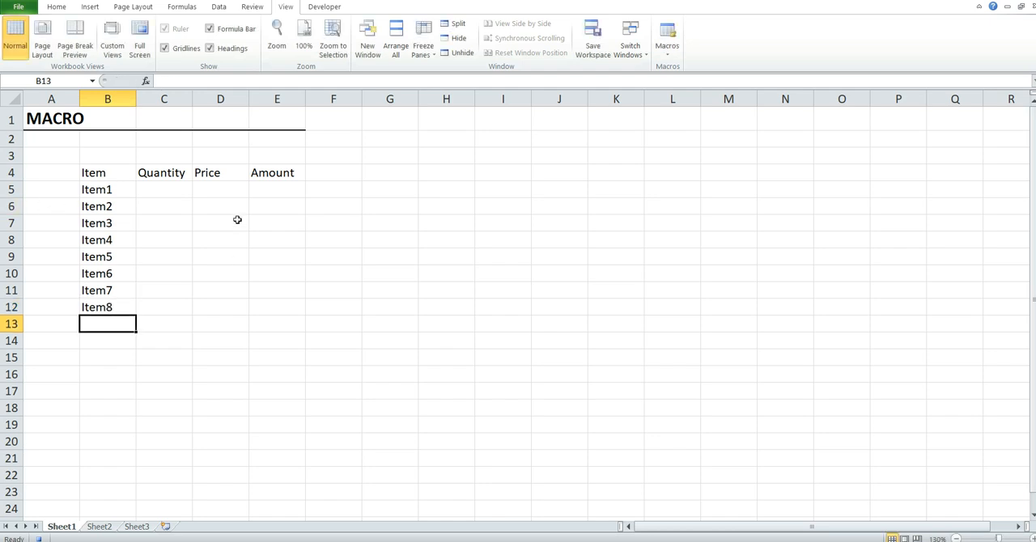
# - Enter the formula =C5*D5 in cell E5 and fill it down the Amount column to E12
pyautogui.click(283, 195)
pyautogui.write('=')
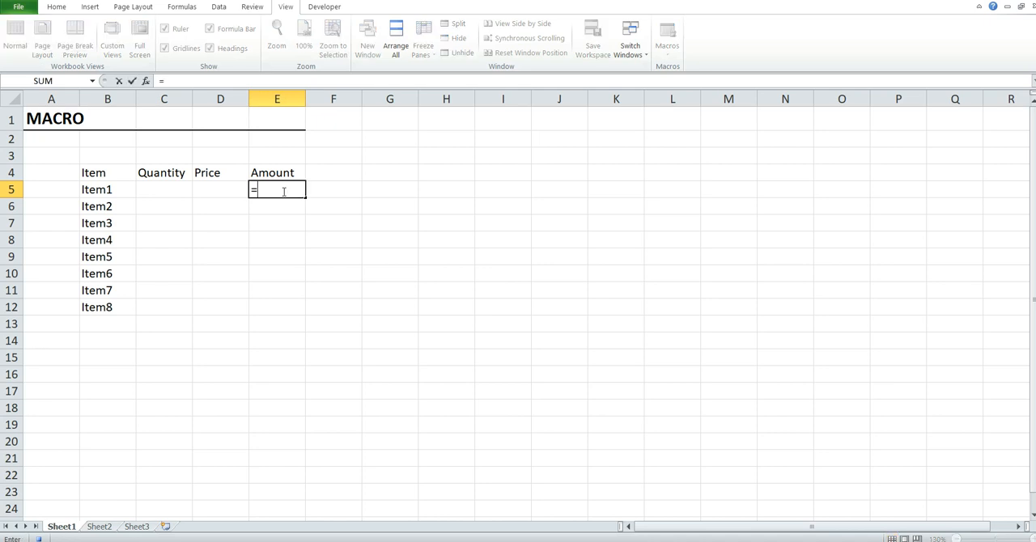
pyautogui.click(165, 188)
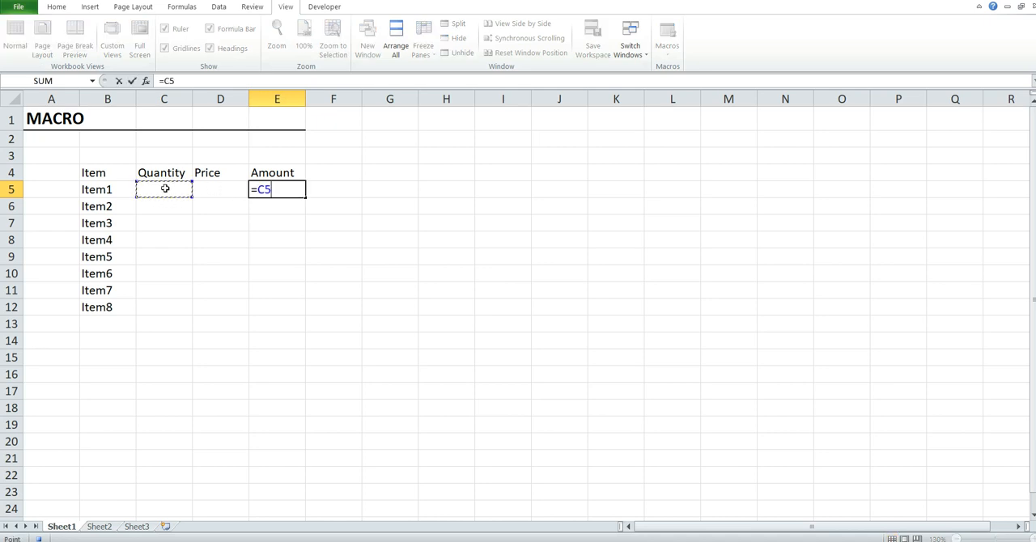
pyautogui.write('*')
pyautogui.click(213, 189)
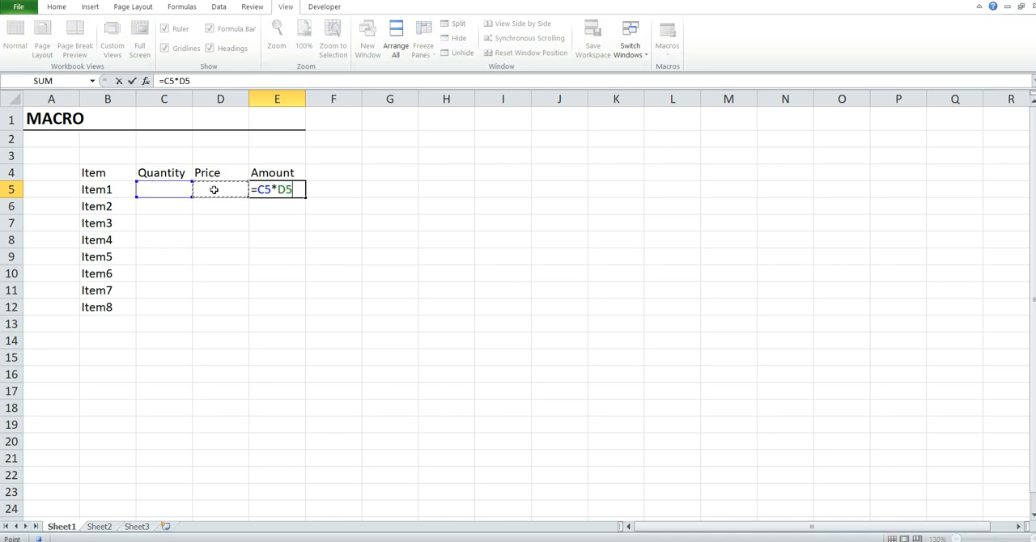
pyautogui.press('Return')
pyautogui.click(266, 191)
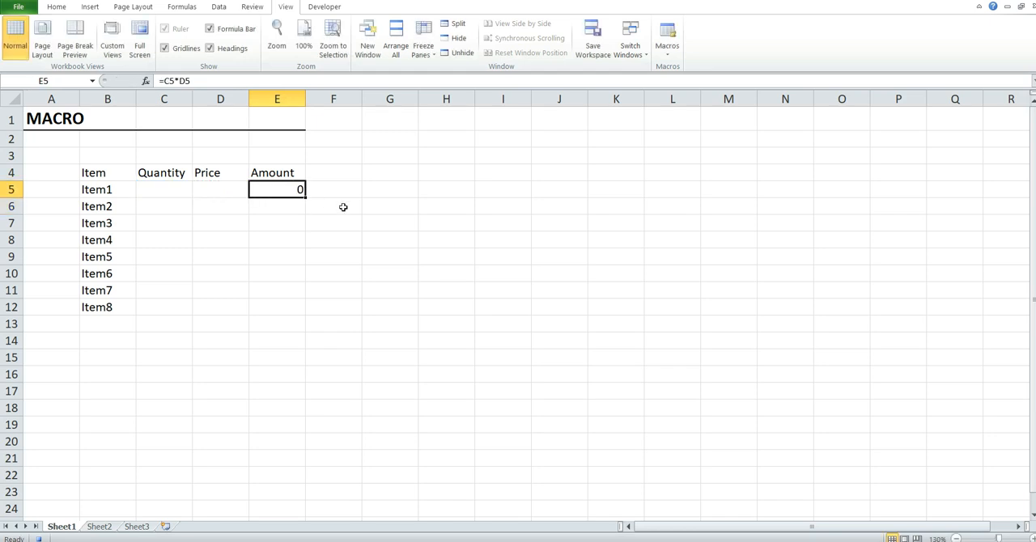
pyautogui.click(304, 195)
pyautogui.doubleClick(304, 196)
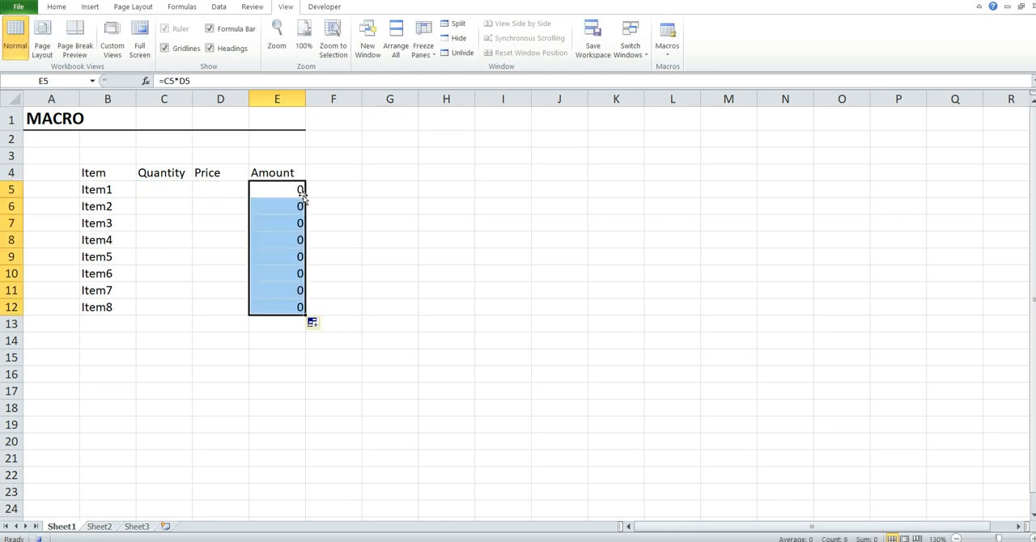
pyautogui.click(202, 186)
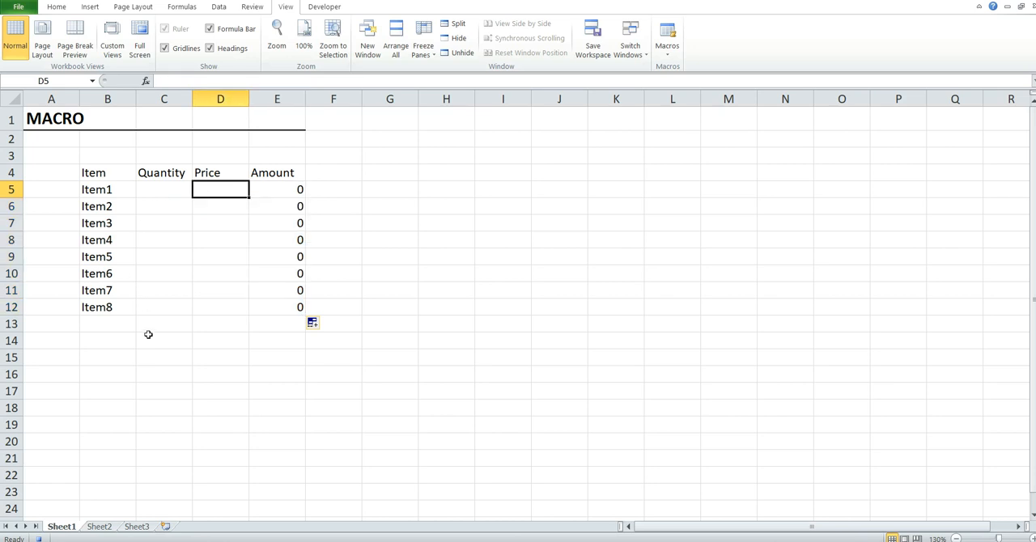
# - Enter the label Total in cell B14 below the item list
pyautogui.click(116, 345)
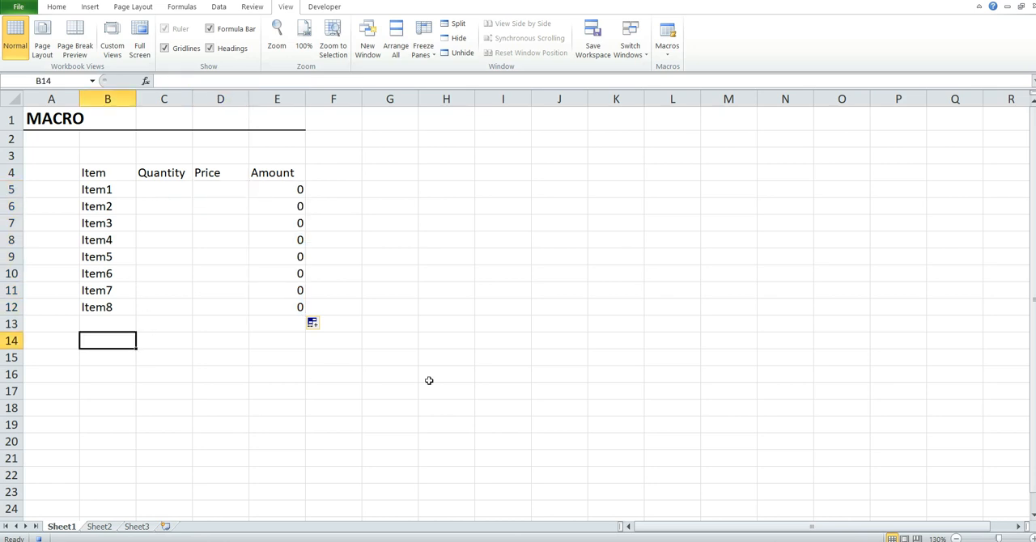
pyautogui.write('TO')
pyautogui.press('BackSpace')
pyautogui.write('otas')
pyautogui.press('BackSpace')
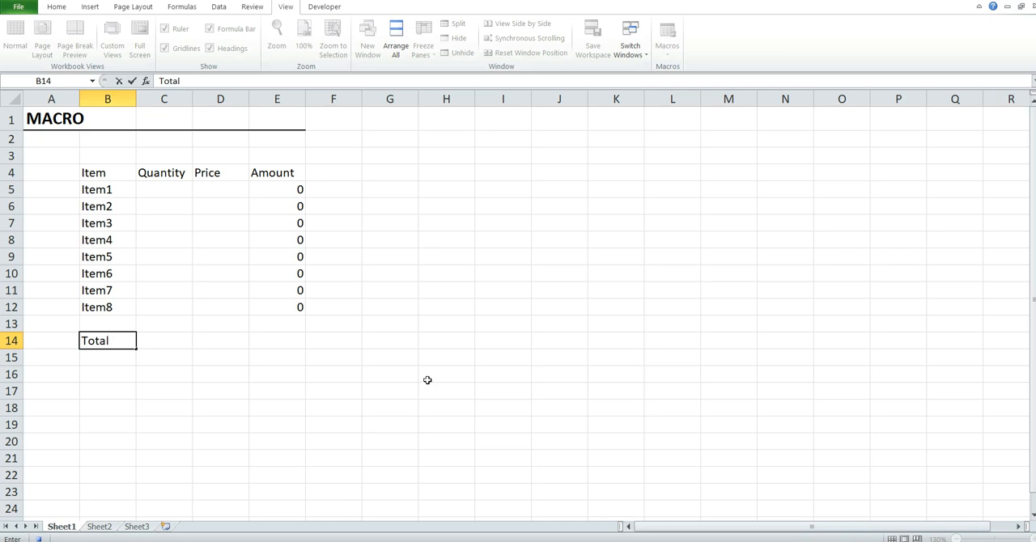
# - Enter the formula =SUM(C5:C12) in cell C14 to total the Quantity column
pyautogui.click(164, 339)
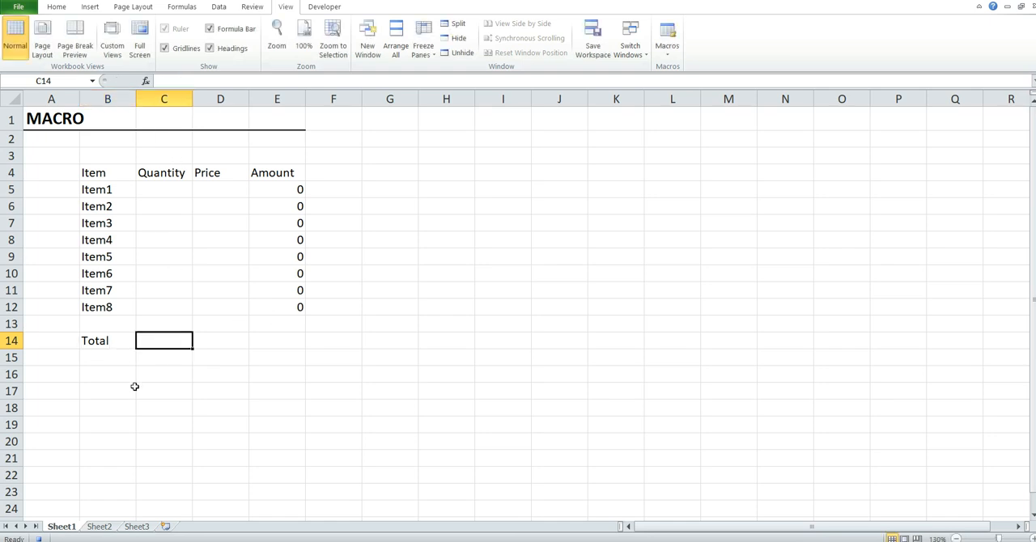
pyautogui.write('=sum')
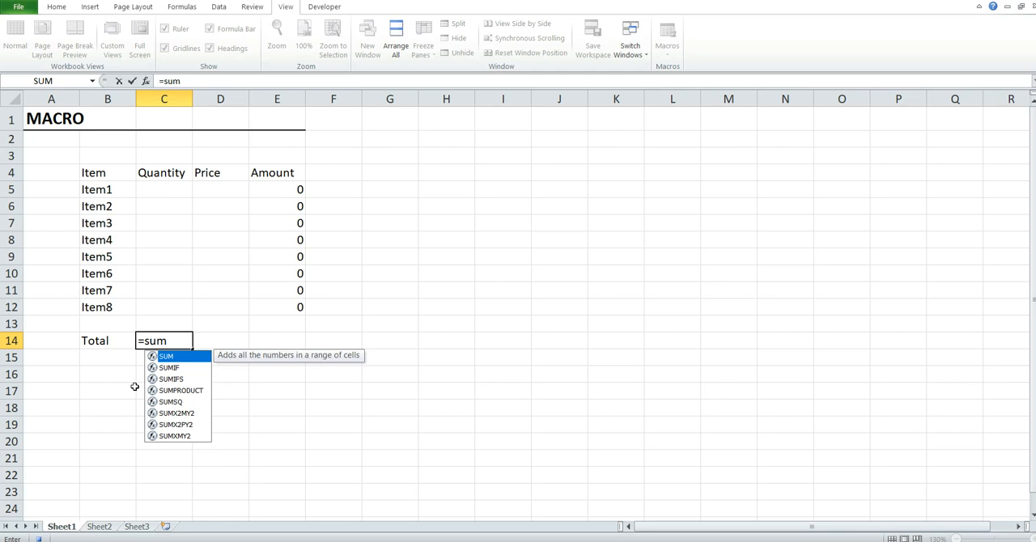
pyautogui.write('(')
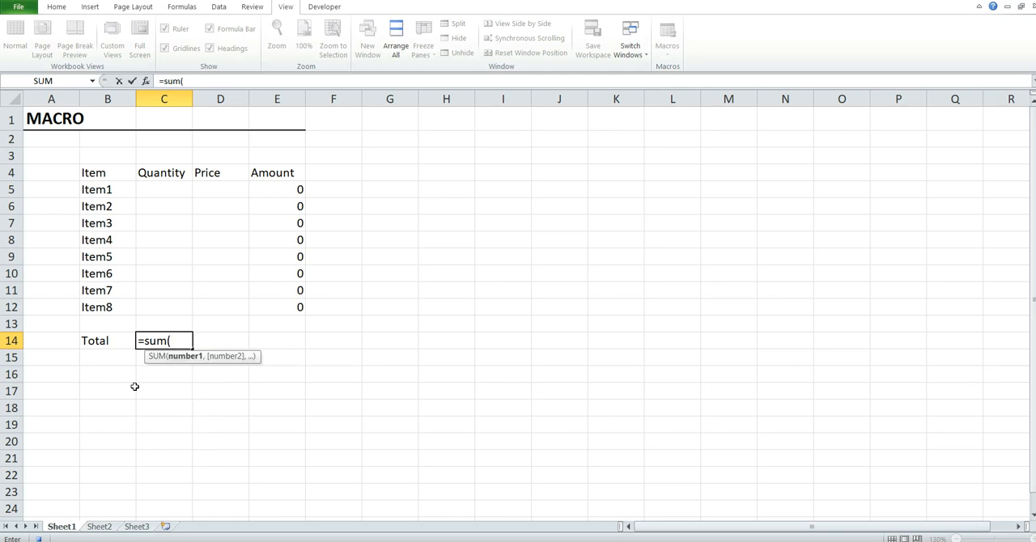
pyautogui.moveTo(167, 191); pyautogui.dragTo(167, 308)
pyautogui.write(')')
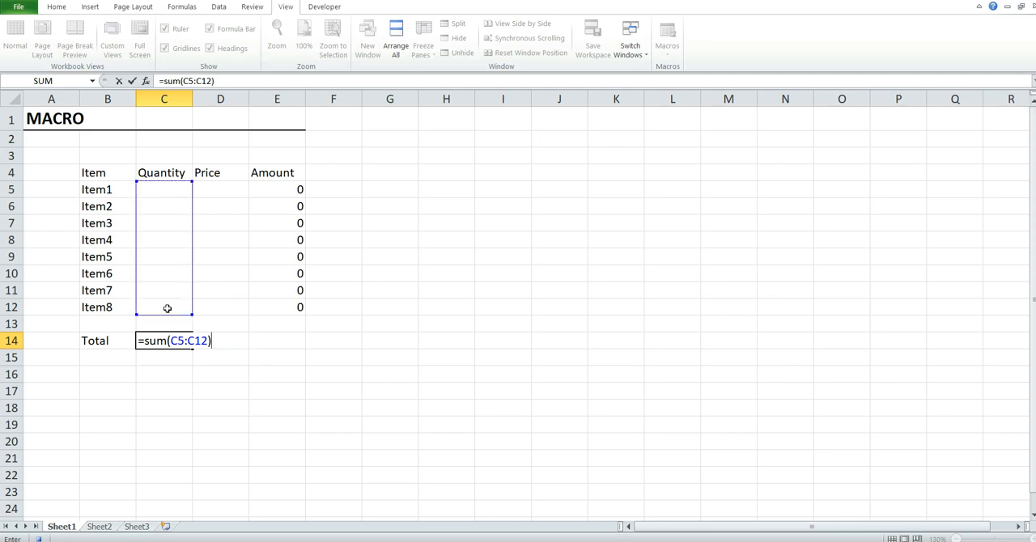
pyautogui.press('Return')
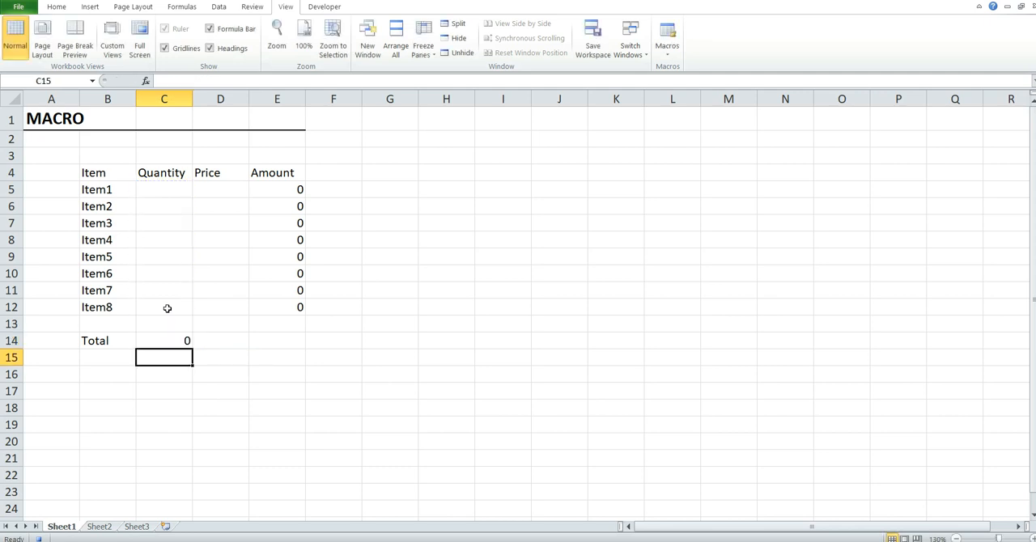
# - Enter the formula =SUM(E5:E12) in cell E14 to total the Amount column
pyautogui.click(279, 346)
pyautogui.write('=')
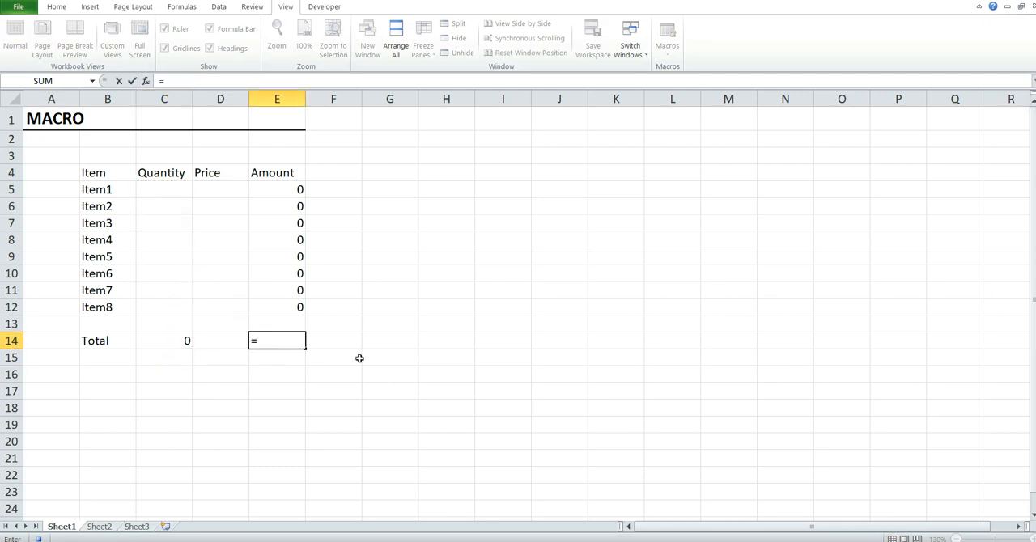
pyautogui.write('s')
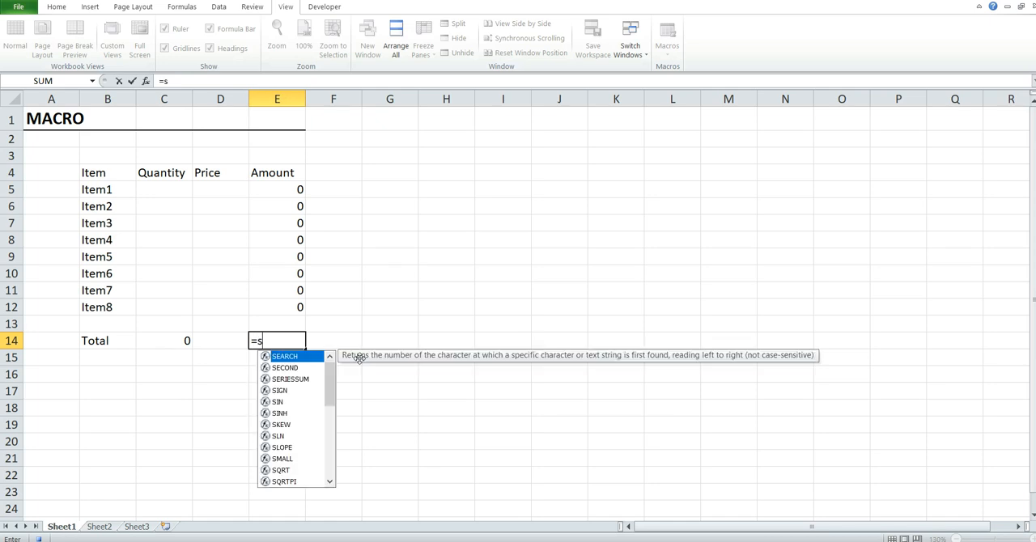
pyautogui.write('um')
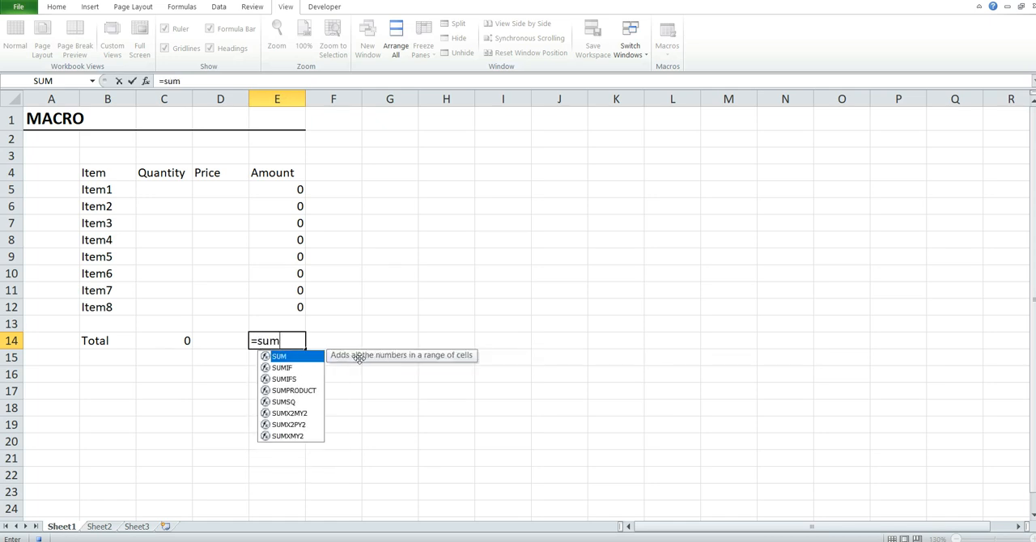
pyautogui.press('Tab')
pyautogui.moveTo(289, 192); pyautogui.dragTo(286, 305)
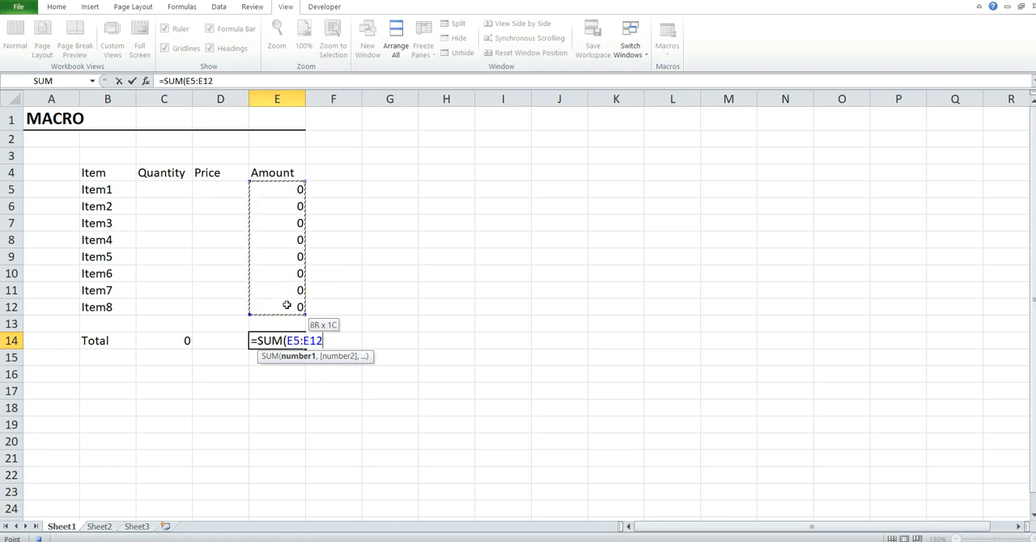
pyautogui.write(')')
pyautogui.press('Return')
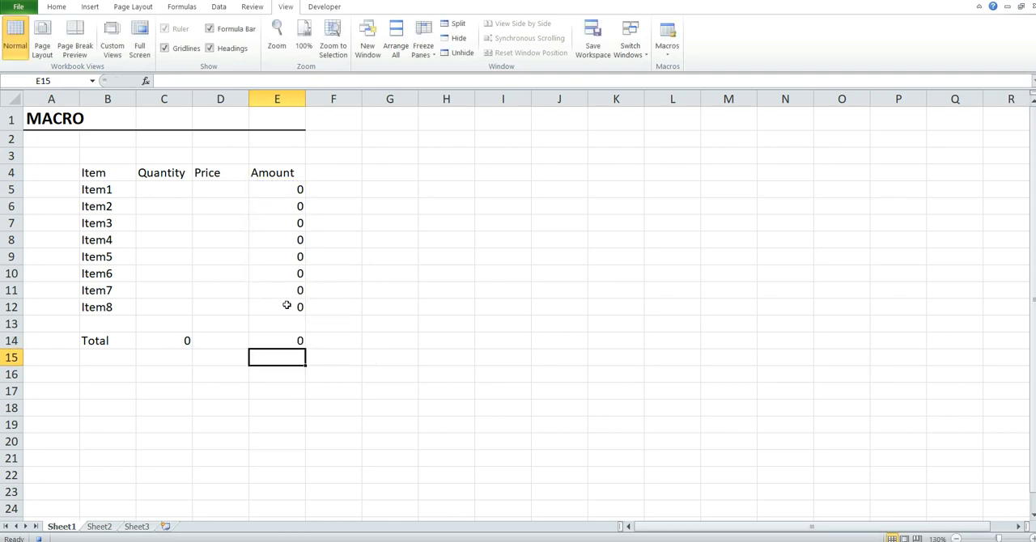
pyautogui.click(291, 344)
# - Apply All Borders to the item table in cells B4 to E12
pyautogui.click(100, 175)
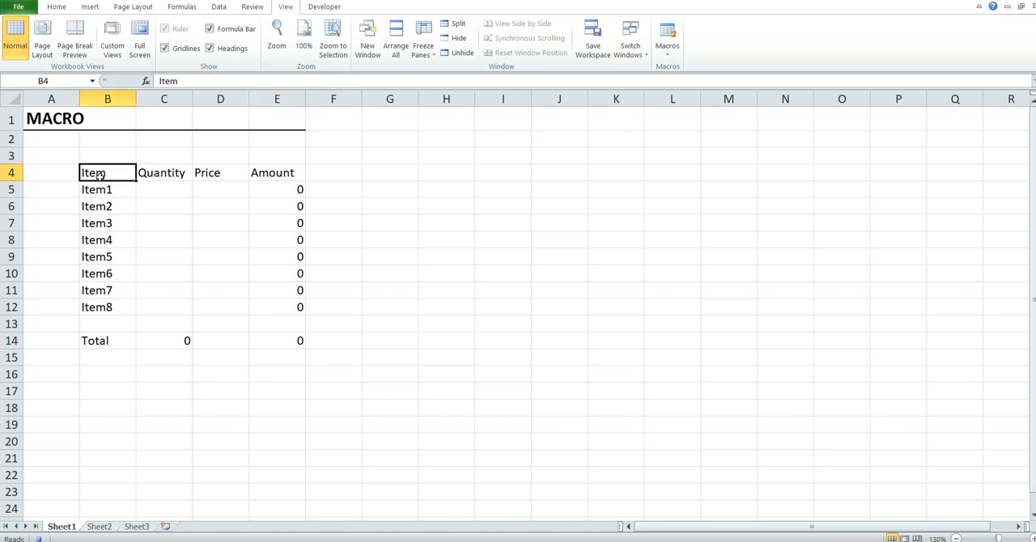
pyautogui.keyDown('shift'); pyautogui.click(299, 306); pyautogui.keyUp('shift')
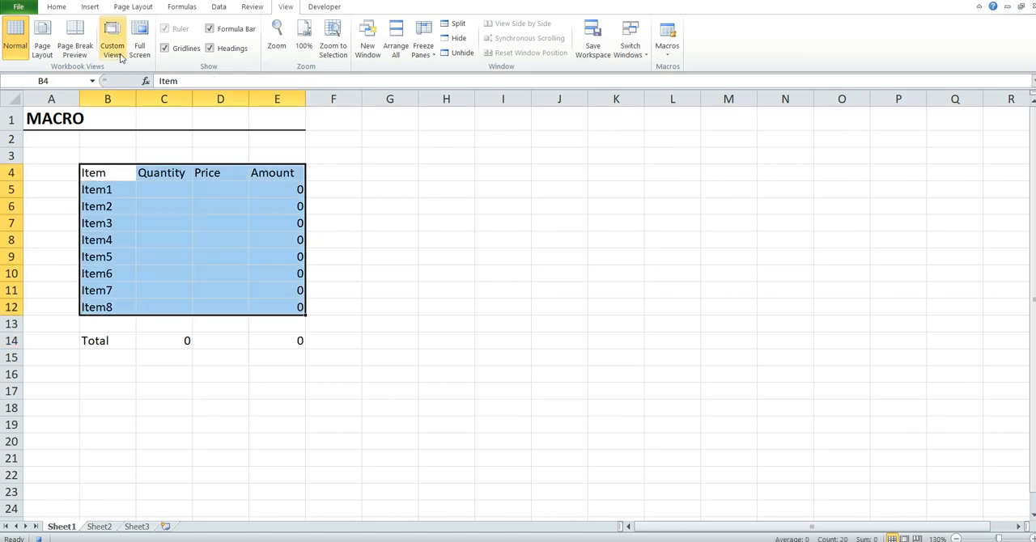
pyautogui.click(64, 9)
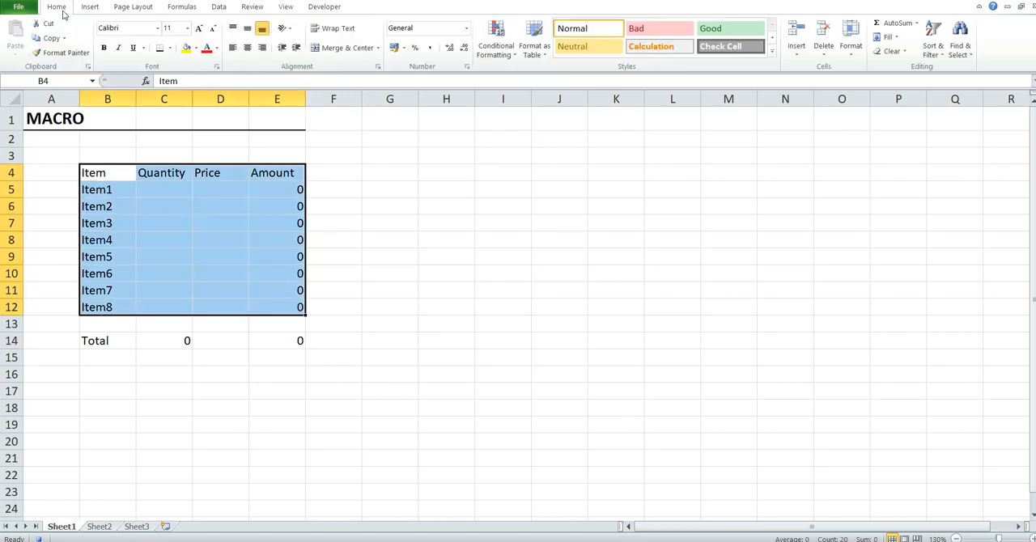
pyautogui.click(170, 48)
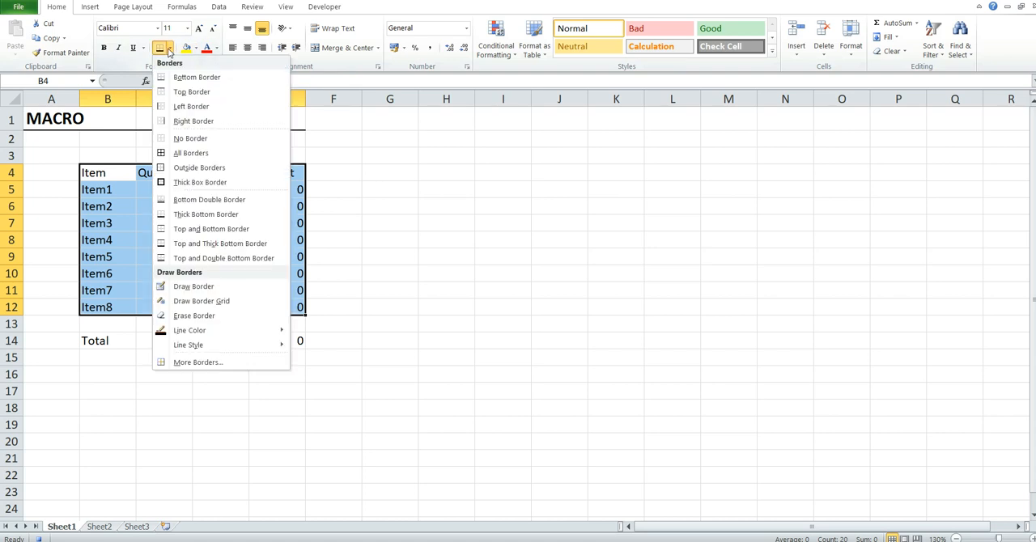
pyautogui.click(191, 153)
# - Fill the heading row, cells B4 to E4, with the standard orange color
pyautogui.click(121, 177)
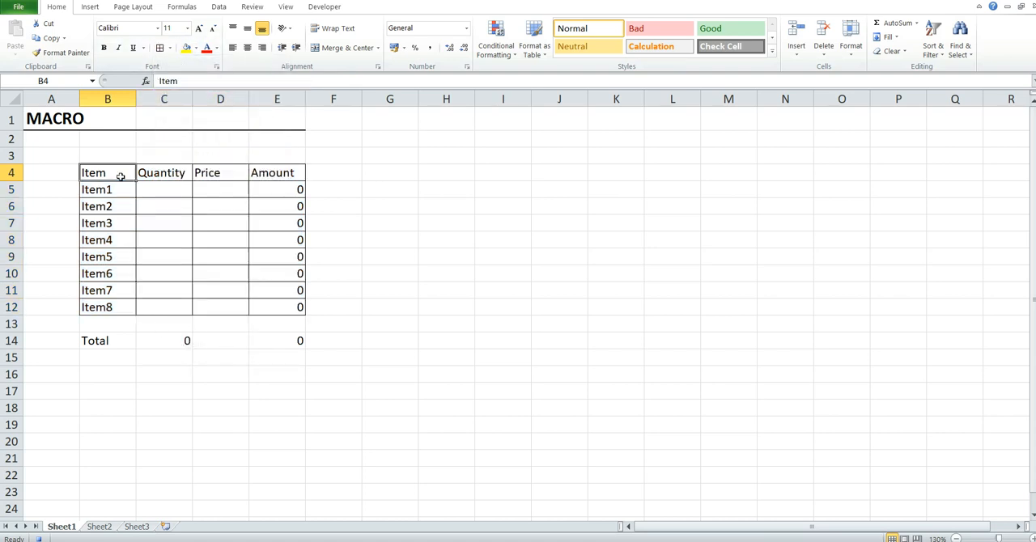
pyautogui.keyDown('shift'); pyautogui.click(281, 175); pyautogui.keyUp('shift')
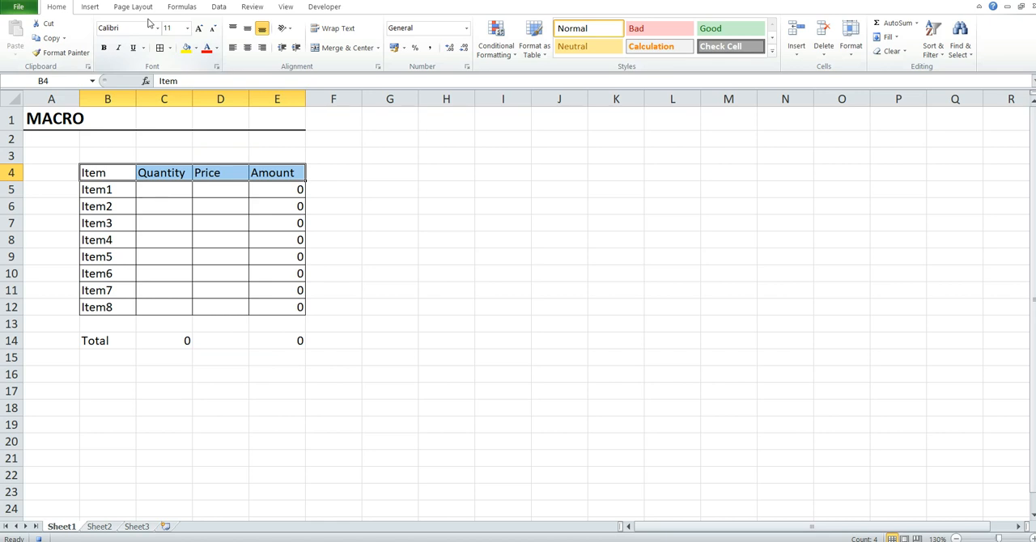
pyautogui.click(195, 51)
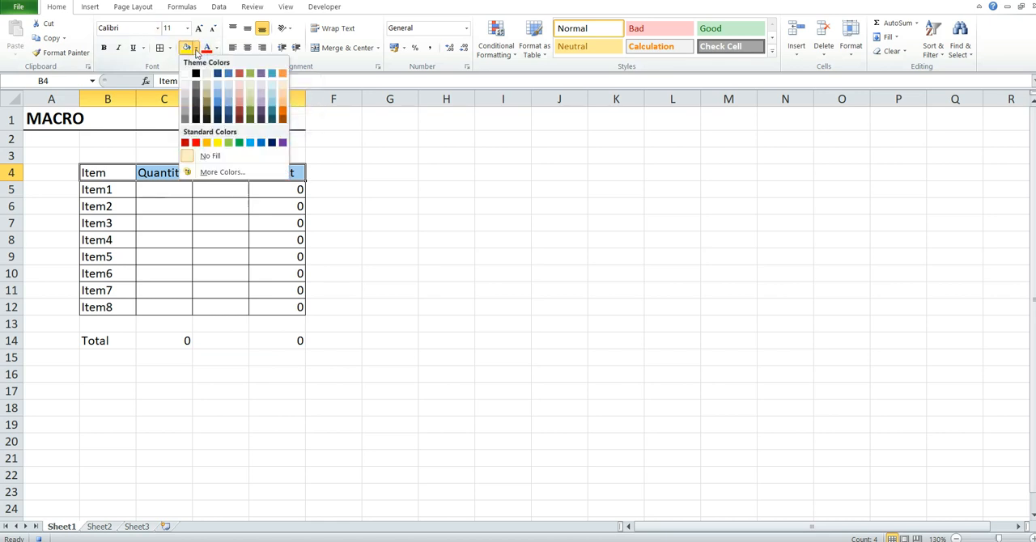
pyautogui.click(207, 142)
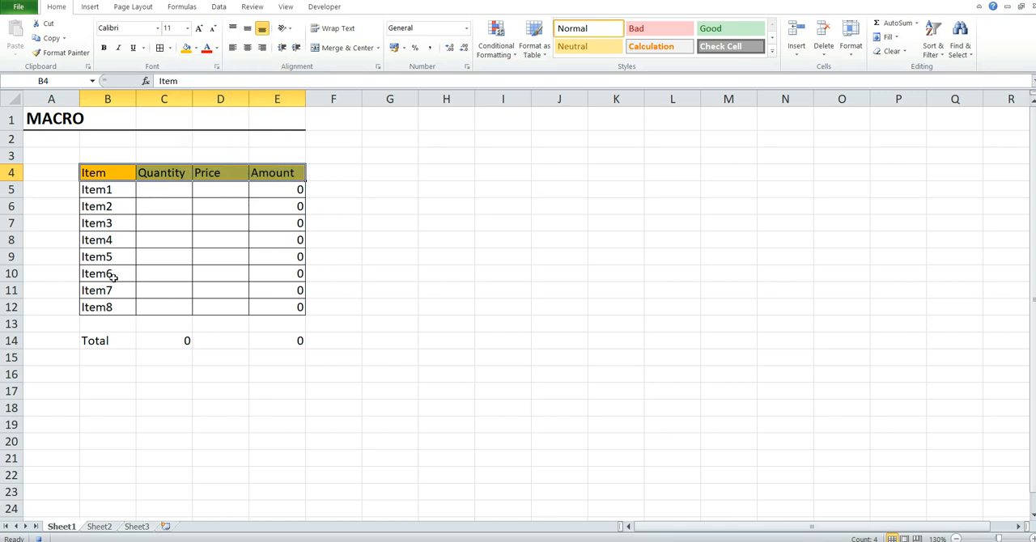
# - Fill the Total row, cells B14 to E14, with a light blue theme color
pyautogui.click(96, 340)
pyautogui.keyDown('shift'); pyautogui.click(286, 340); pyautogui.keyUp('shift')
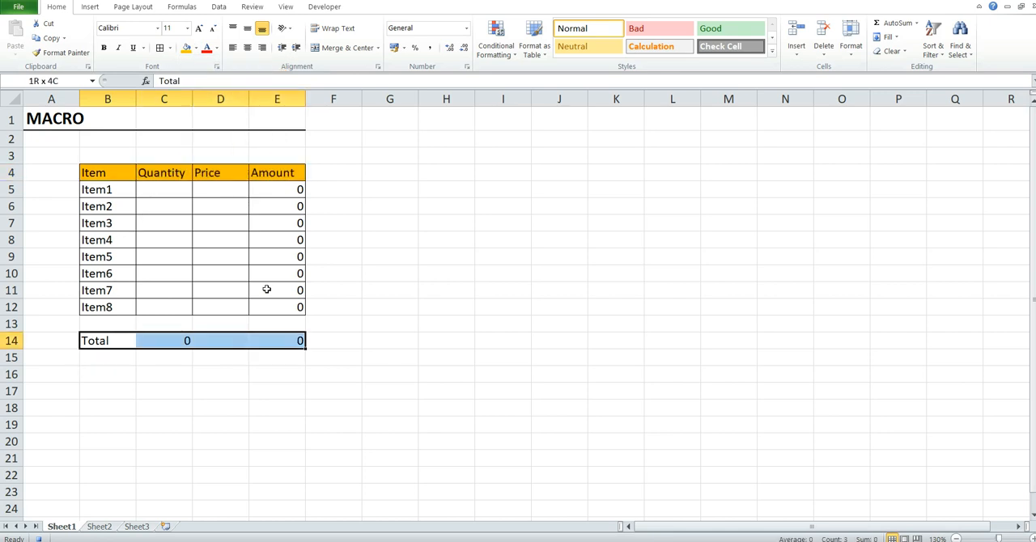
pyautogui.click(195, 49)
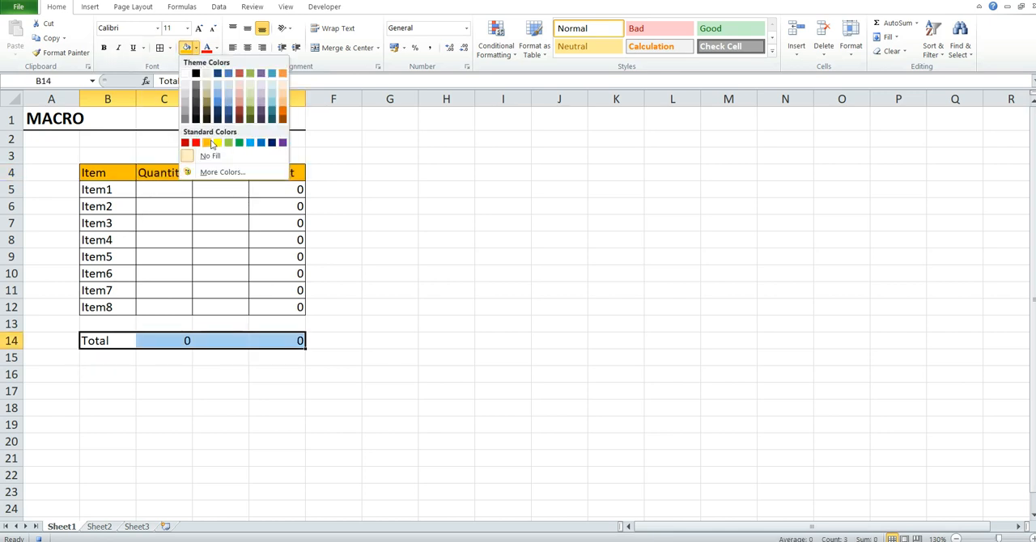
pyautogui.click(219, 91)
pyautogui.click(317, 340)
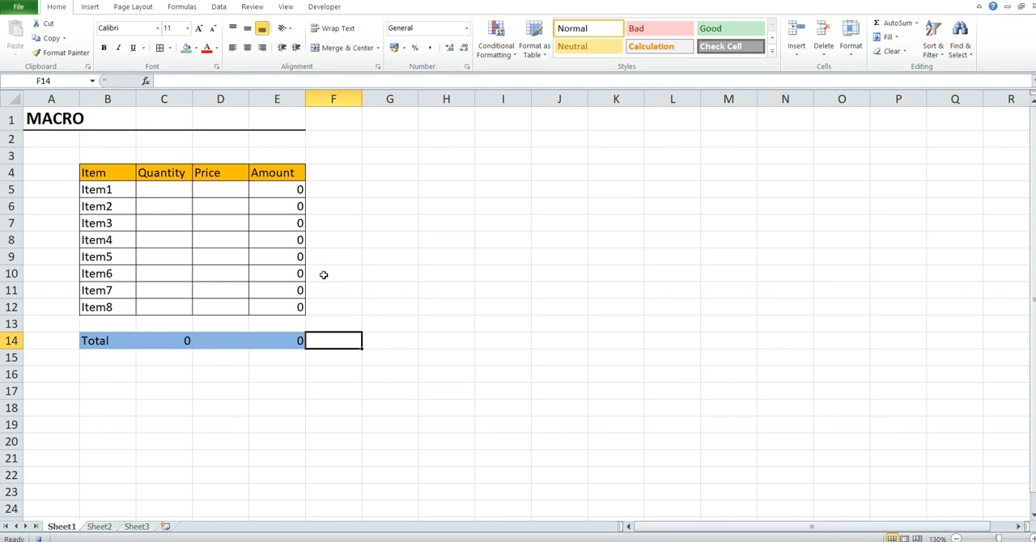
# - Check the blank Sheet2, return to Sheet1, select cell D20 and stop recording the macro
pyautogui.click(99, 527)
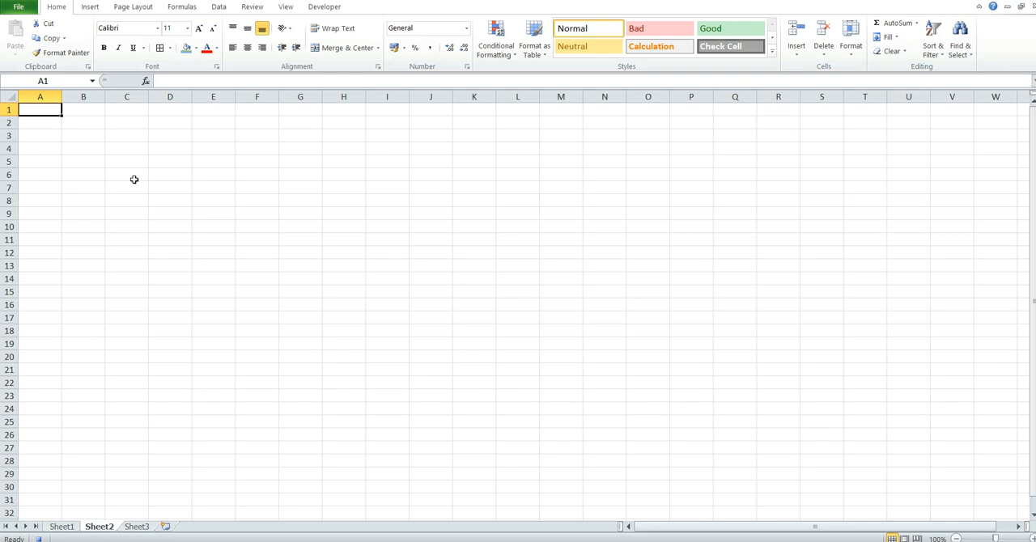
pyautogui.click(285, 6)
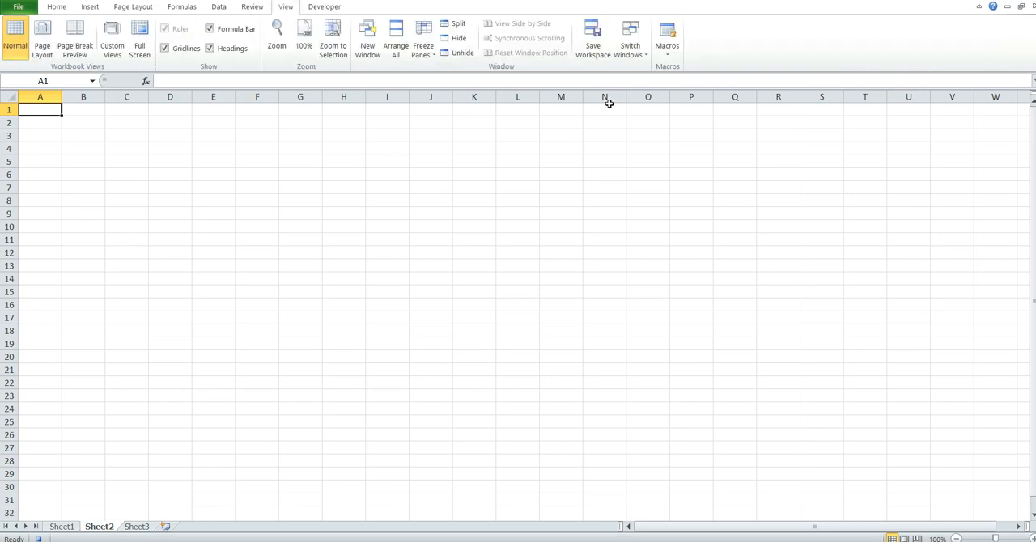
pyautogui.click(669, 57)
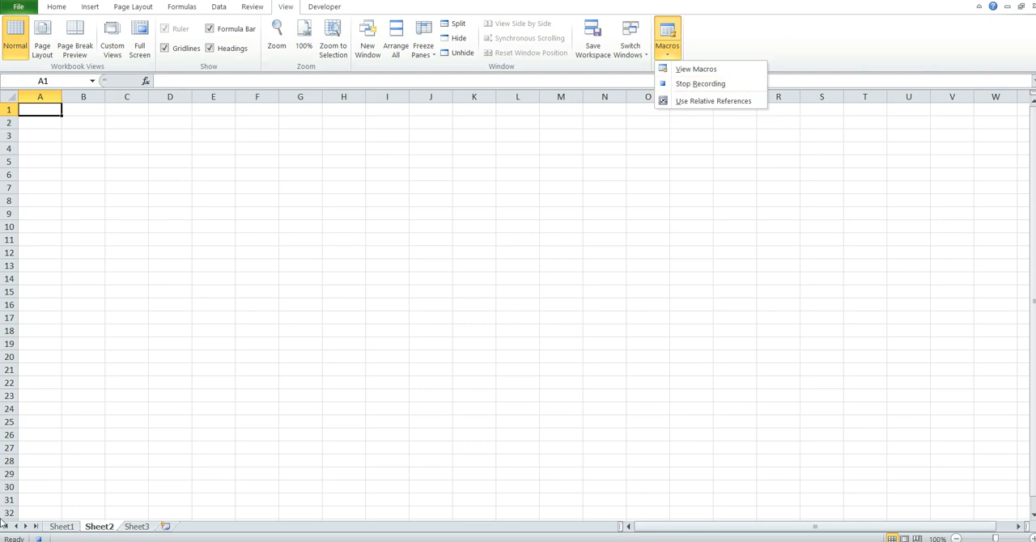
pyautogui.click(60, 527)
pyautogui.click(203, 440)
pyautogui.click(40, 539)
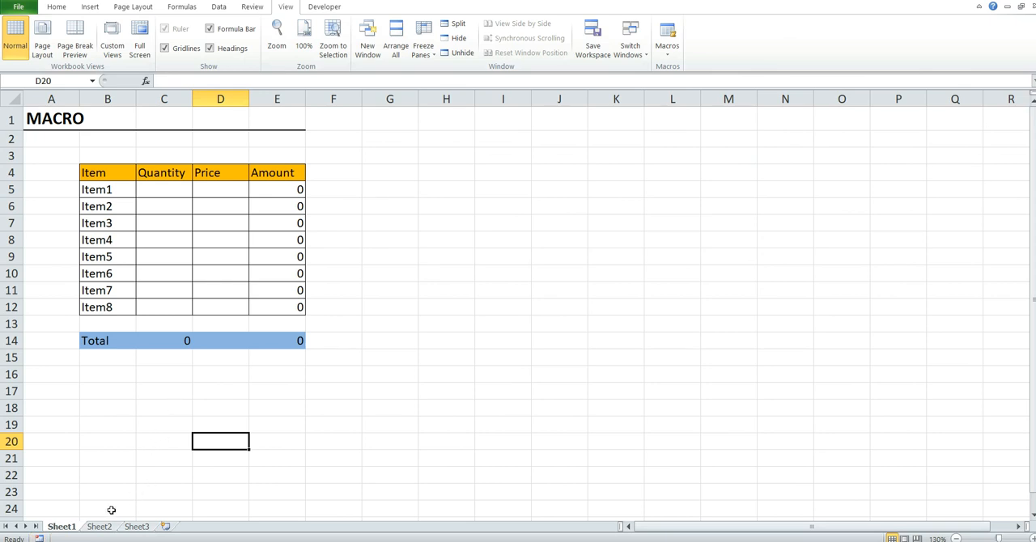
# - Run the recorded macro Macro1 from the personal macro workbook on the blank Sheet2
pyautogui.click(99, 527)
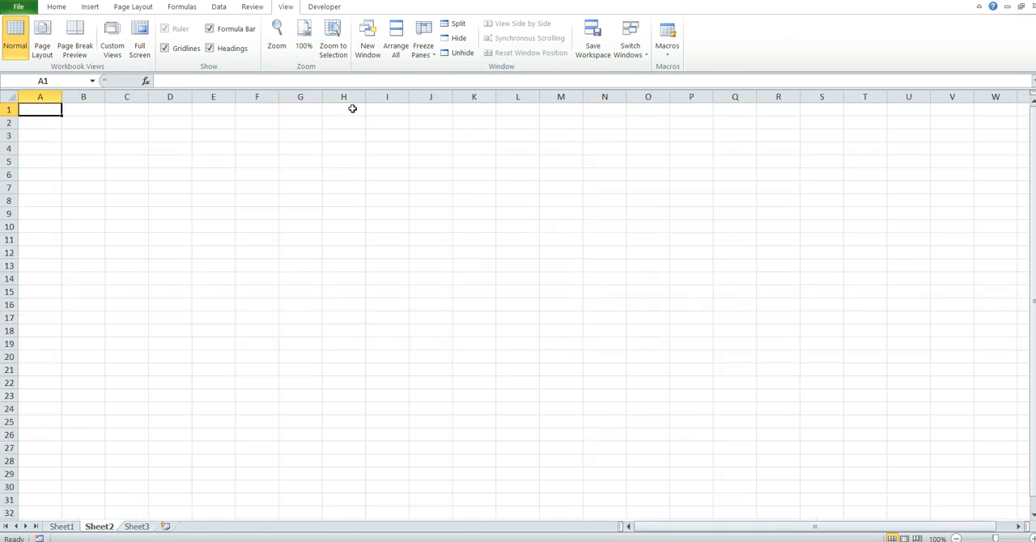
pyautogui.click(667, 53)
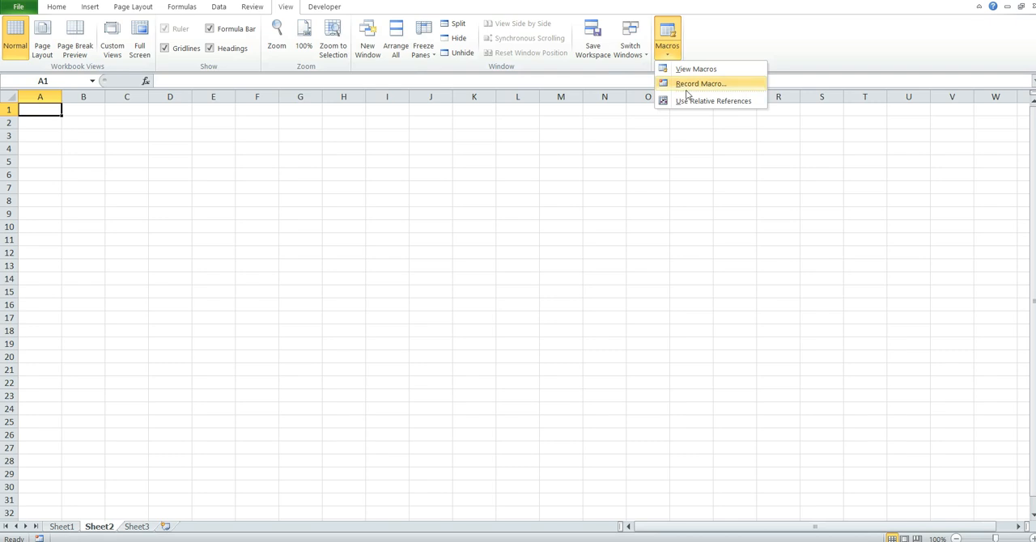
pyautogui.click(707, 71)
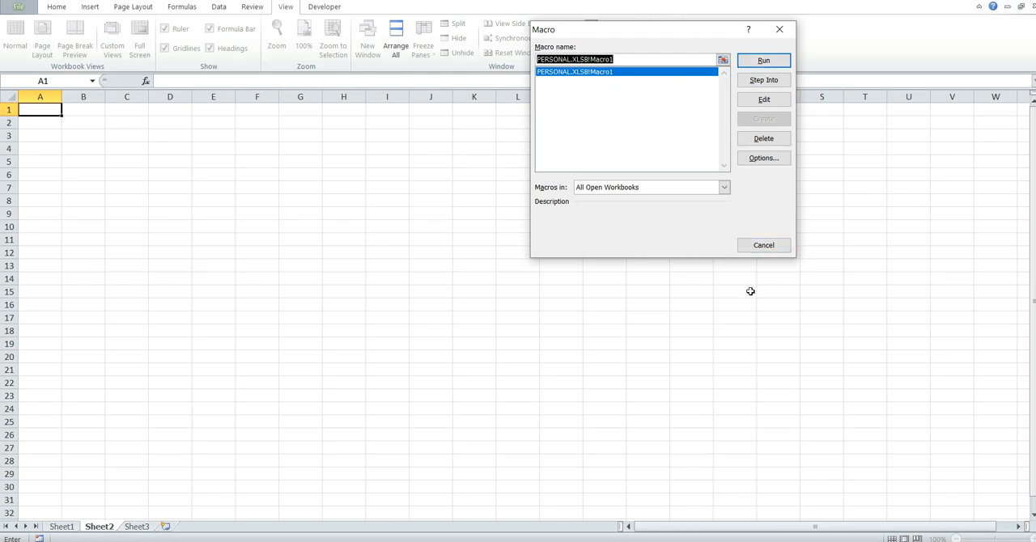
pyautogui.click(765, 248)
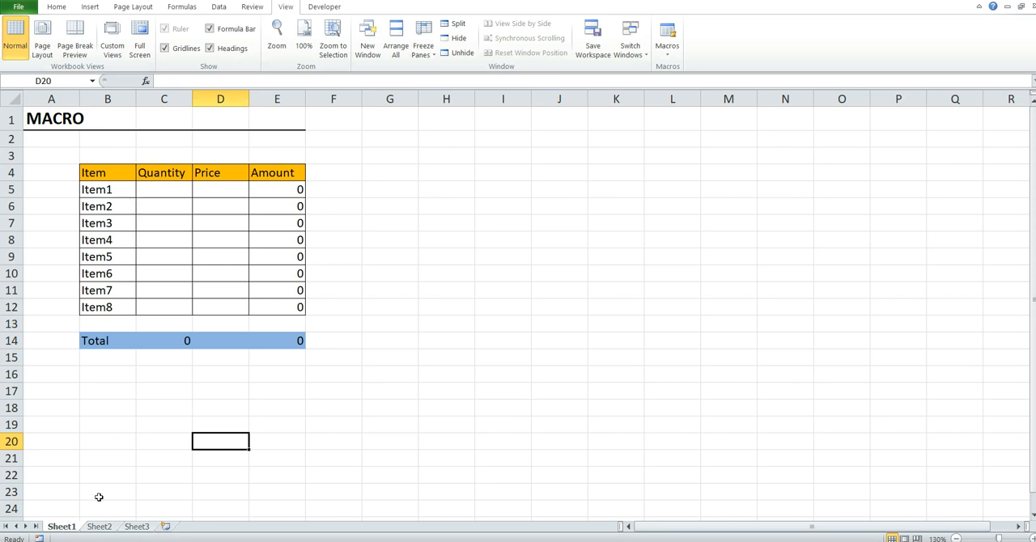
# - Test the table generated on Sheet2 by entering quantity 33 and price 300 for Item1
pyautogui.click(98, 527)
pyautogui.click(158, 343)
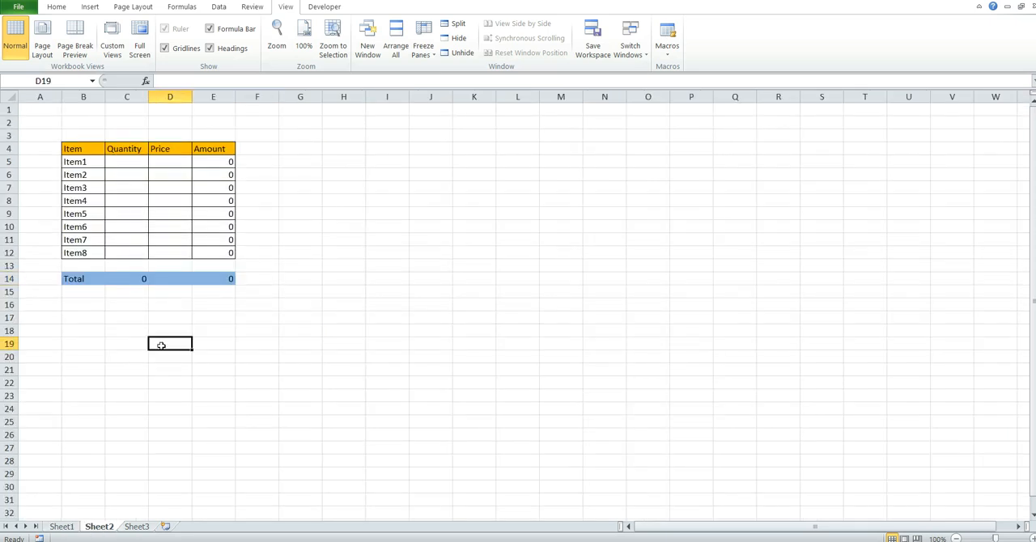
pyautogui.scroll(4, 161, 346)
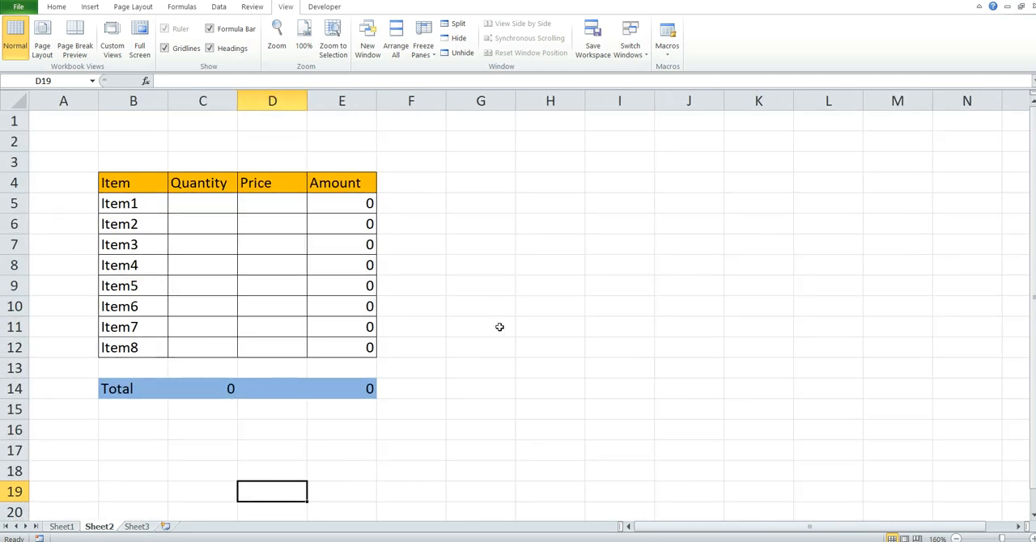
pyautogui.click(348, 202)
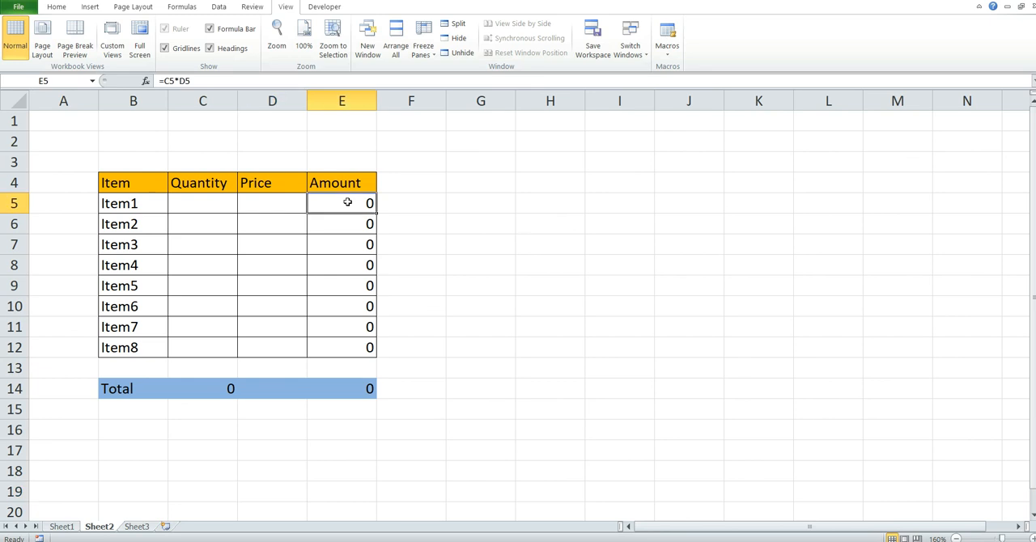
pyautogui.click(194, 202)
pyautogui.write('33')
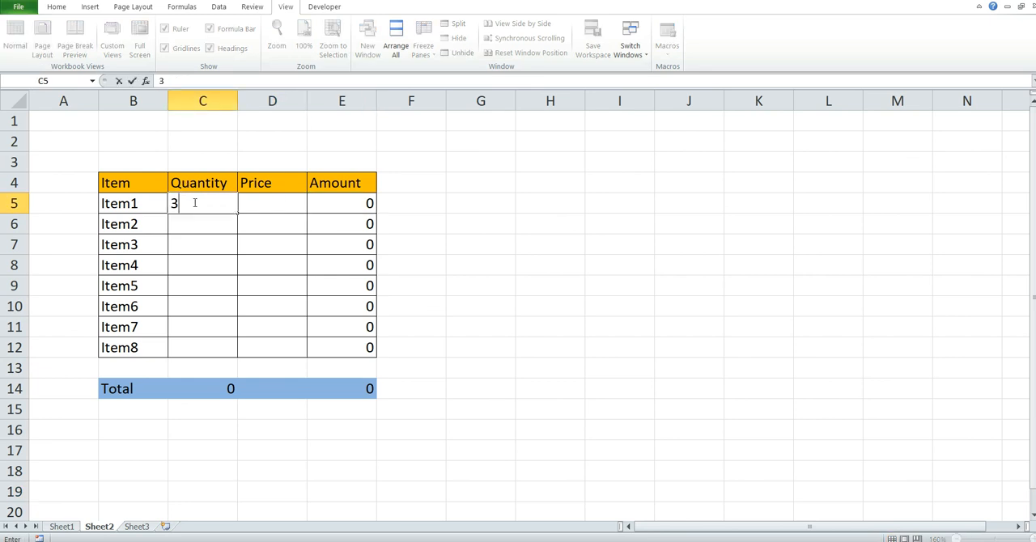
pyautogui.click(277, 204)
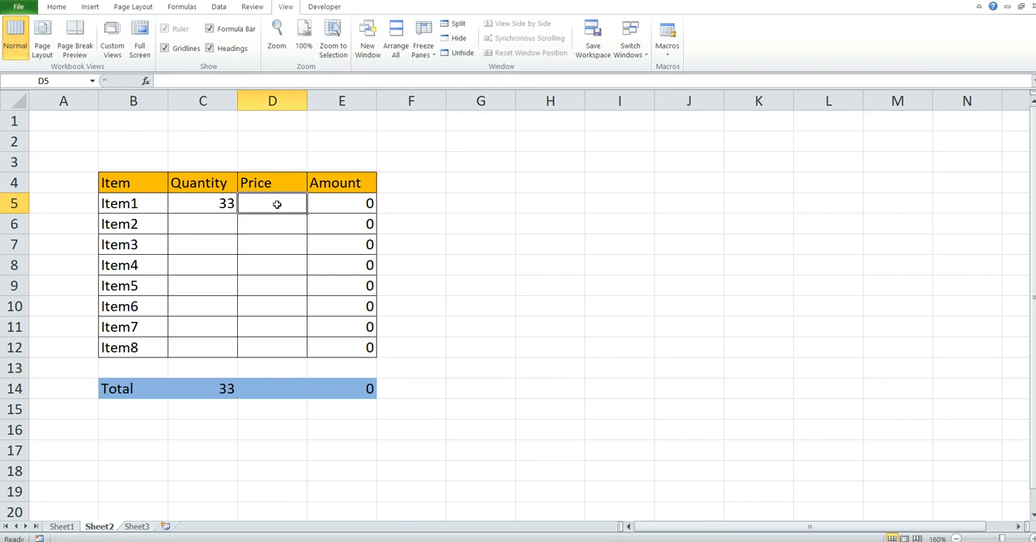
pyautogui.write('300')
pyautogui.press('Return')
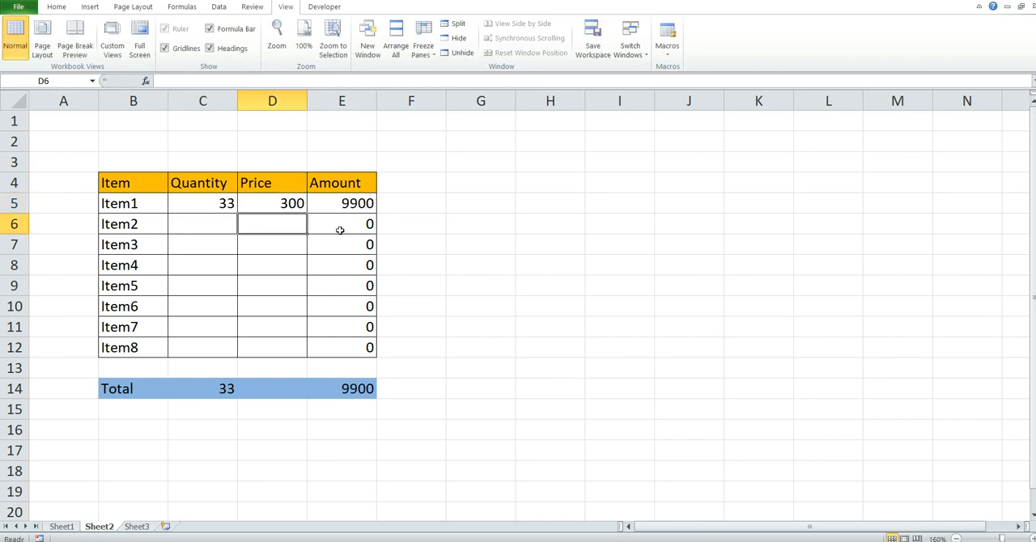
# - Enter quantity 30 and price 50 for Item2, and quantity 40 and price 200 for Item3 on Sheet2
pyautogui.click(202, 222)
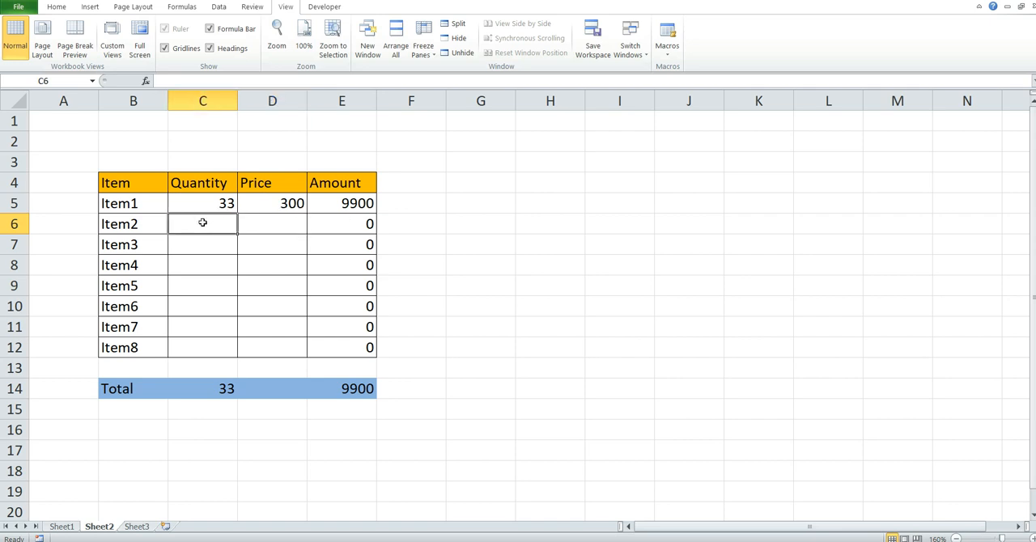
pyautogui.write('30')
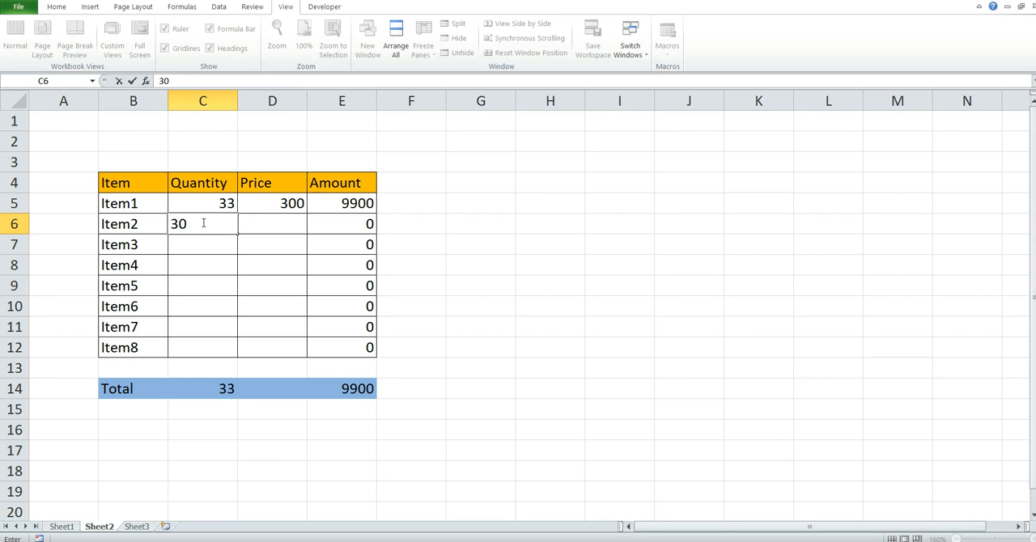
pyautogui.press('Tab')
pyautogui.write('50')
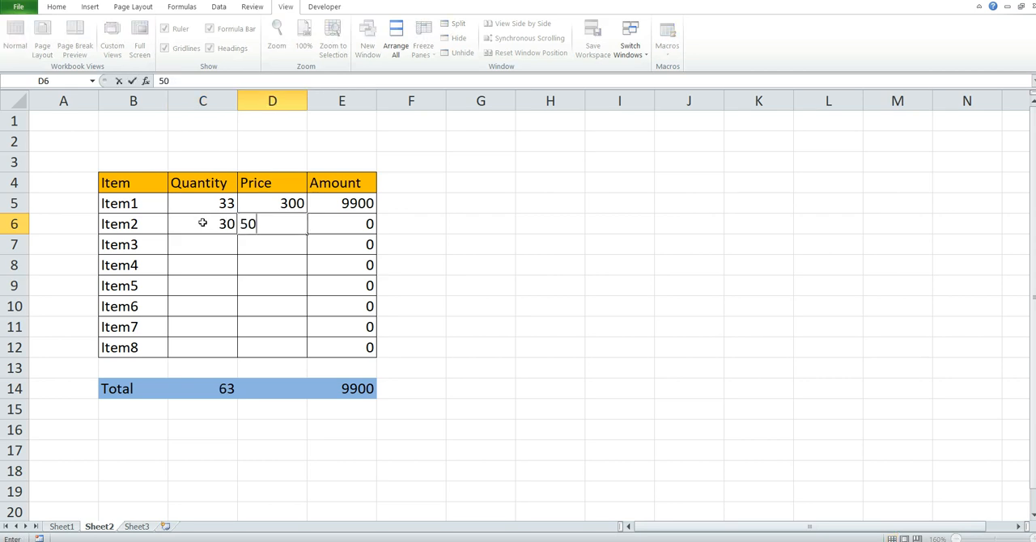
pyautogui.press('Return')
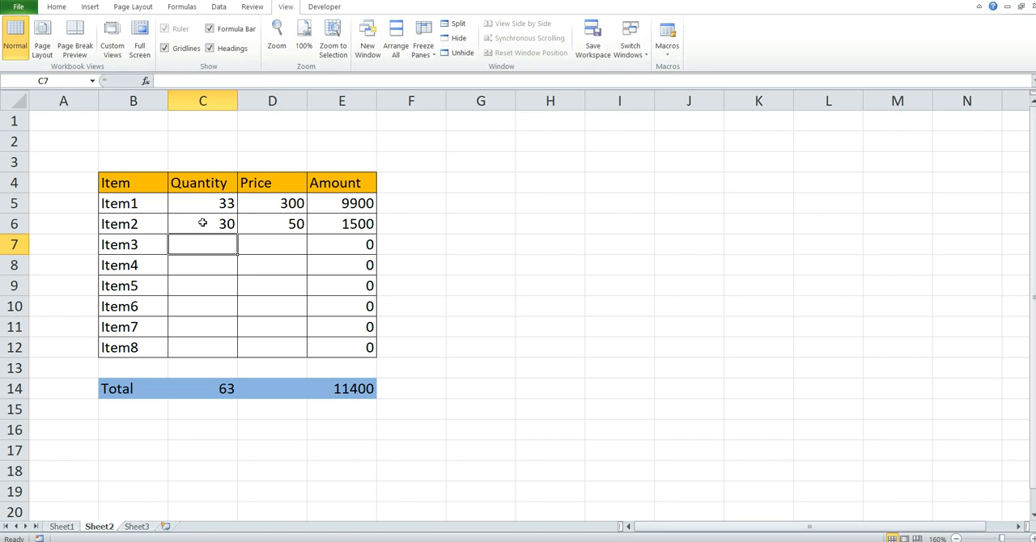
pyautogui.write('40')
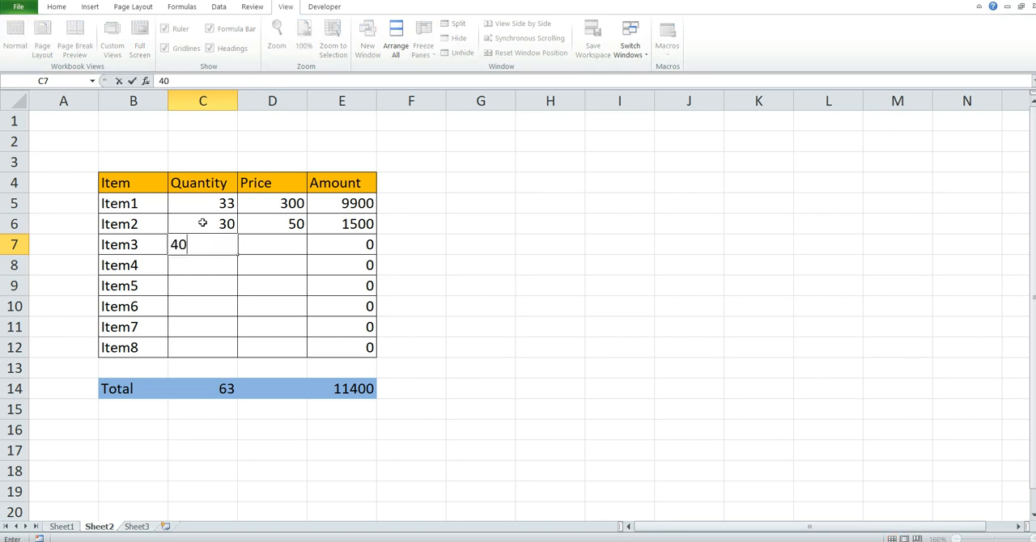
pyautogui.press('Tab')
pyautogui.write('200')
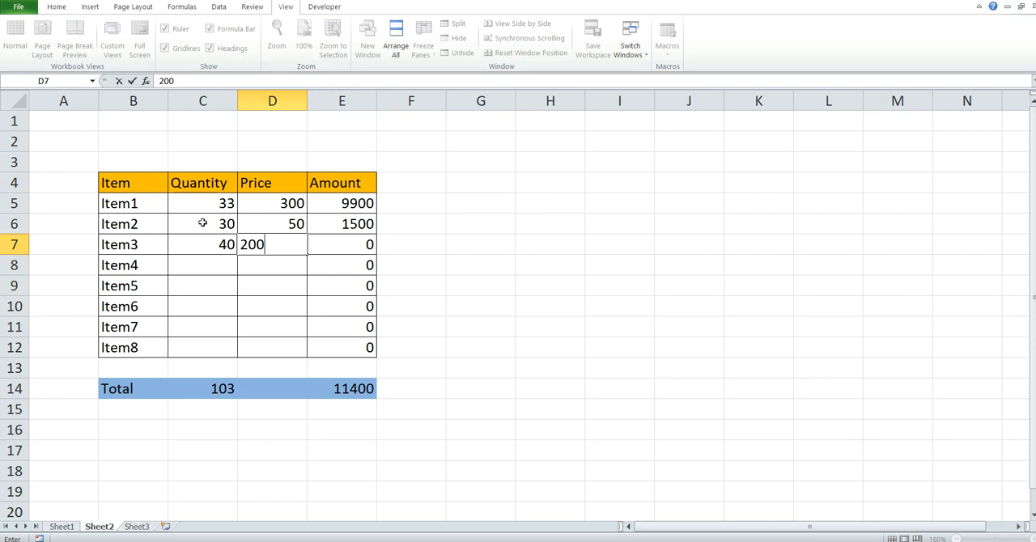
pyautogui.press('Return')
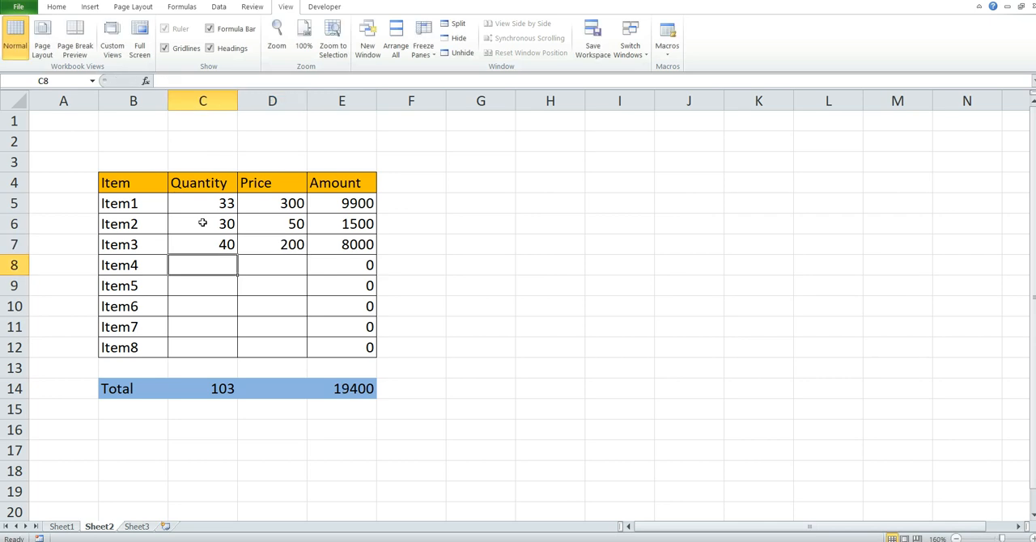
# - Enter quantity 22 and price 200 for Item4, and quantity 33 and price 350 for Item5
pyautogui.write('22')
pyautogui.press('Tab')
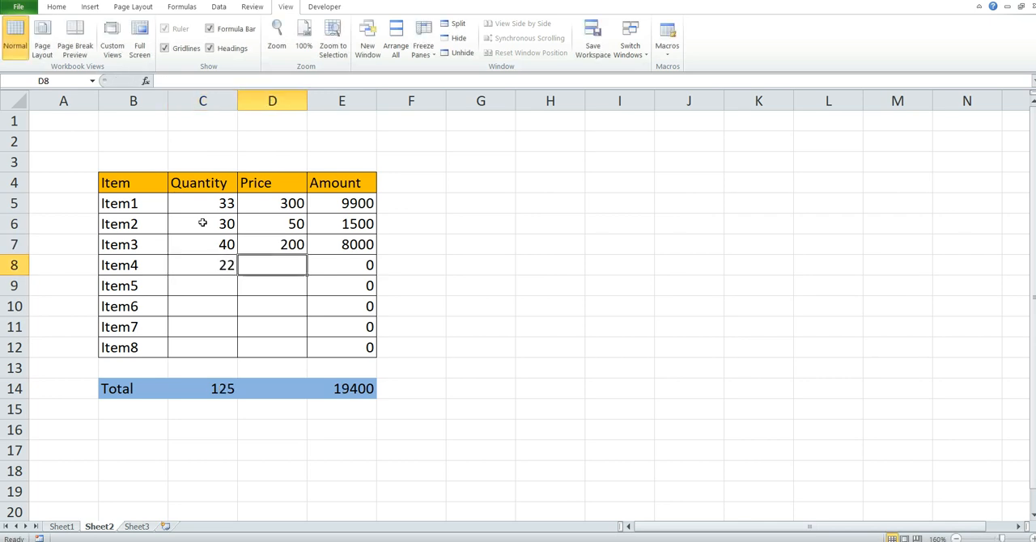
pyautogui.write('200')
pyautogui.press('Return')
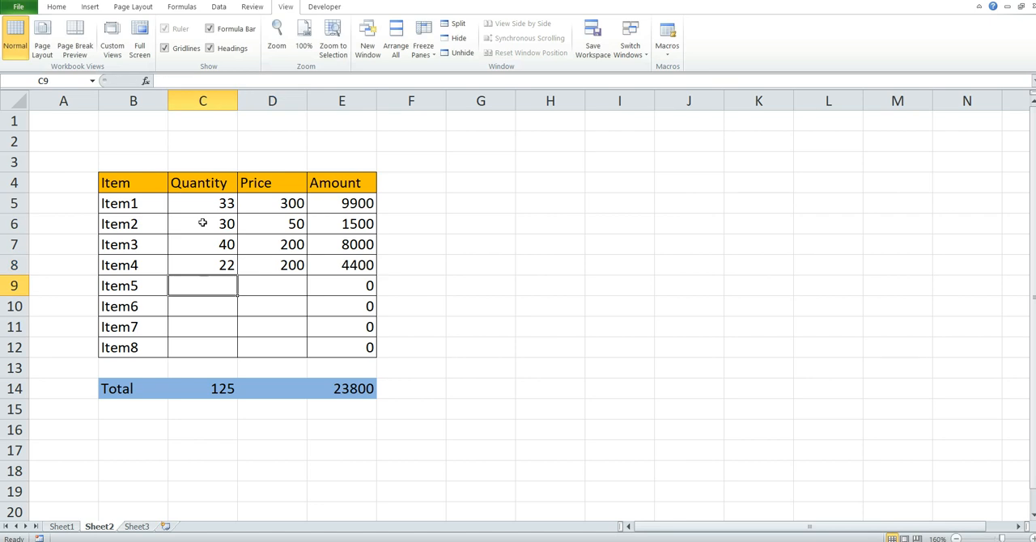
pyautogui.write('33')
pyautogui.press('Tab')
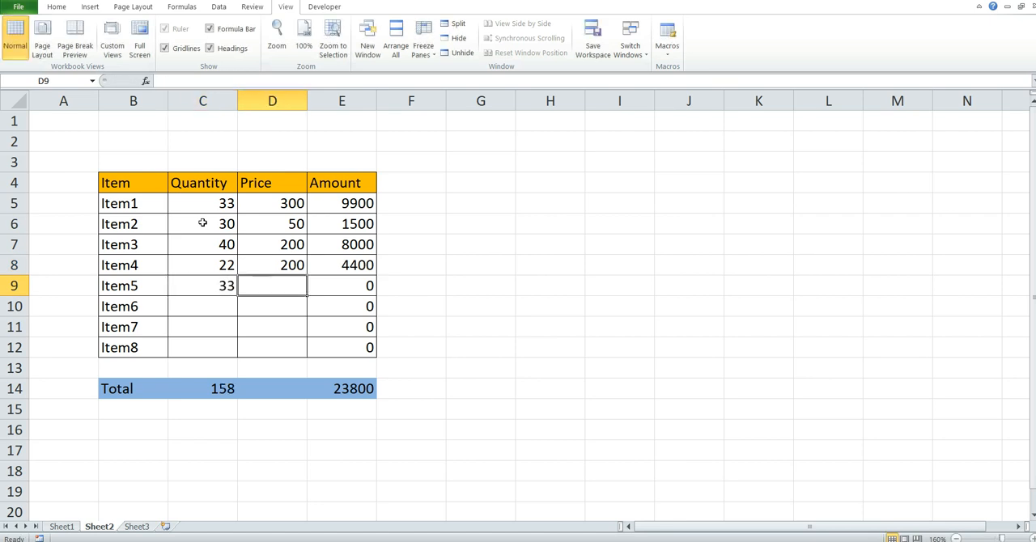
pyautogui.write('350')
pyautogui.press('Return')
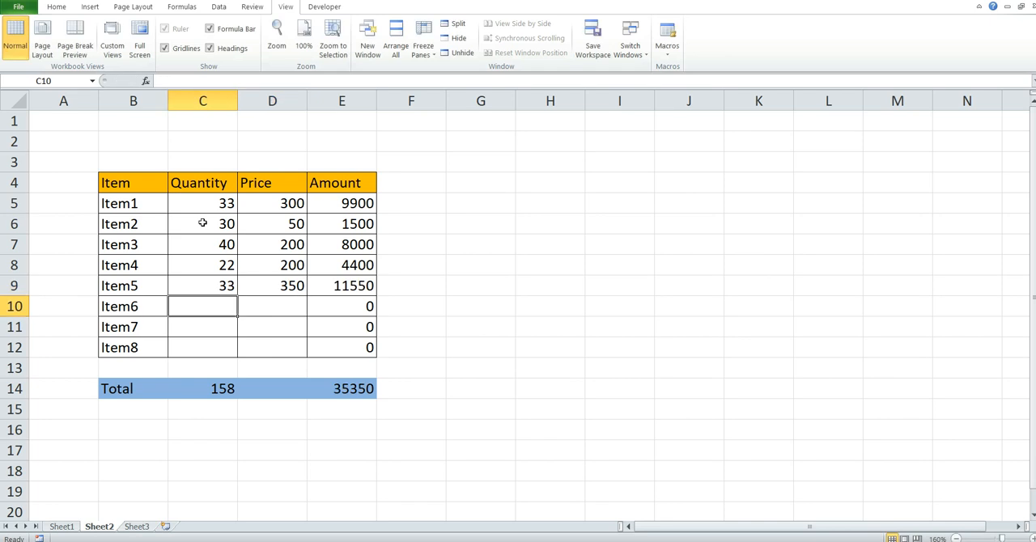
# - Enter the remaining quantities and prices: 22 and 400 for Item6, 10 and 30 for Item7, 50 and 80 for Item8
pyautogui.write('22')
pyautogui.press('Tab')
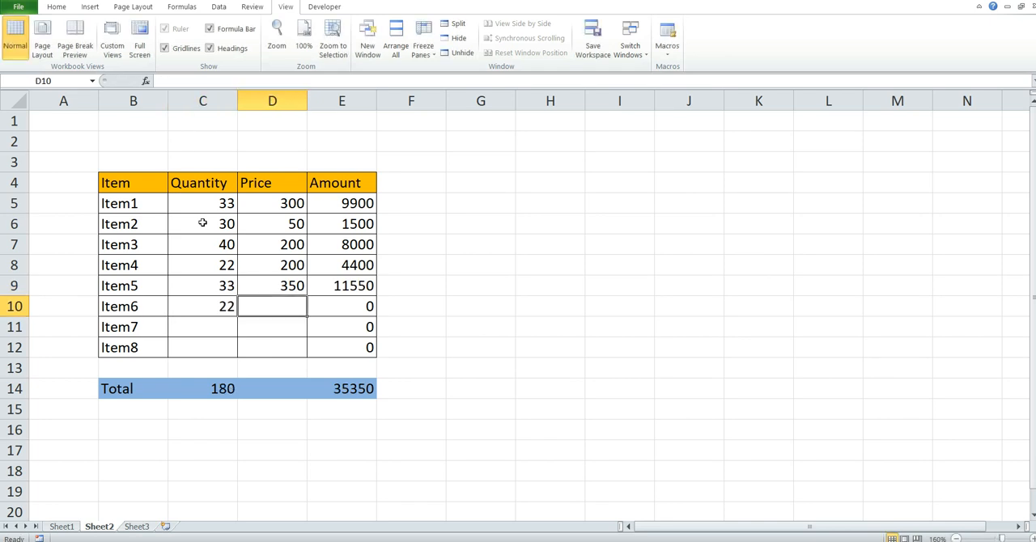
pyautogui.write('400')
pyautogui.press('Return')
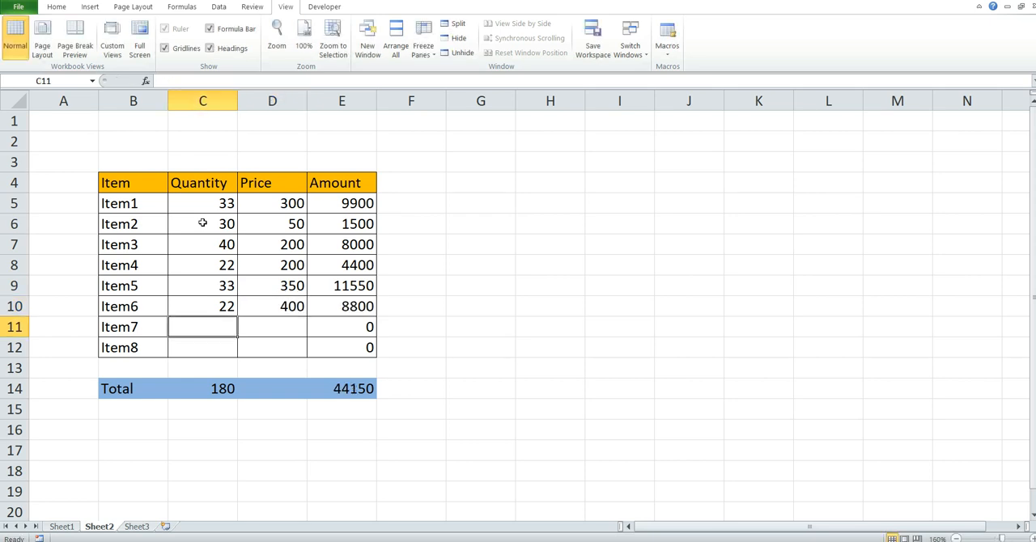
pyautogui.write('10')
pyautogui.press('Tab')
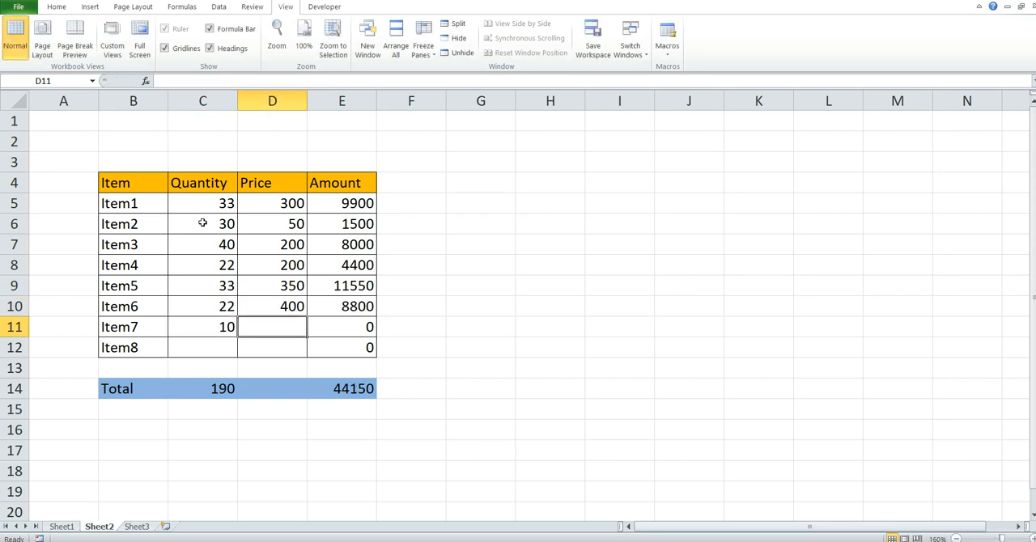
pyautogui.write('30')
pyautogui.press('Return')
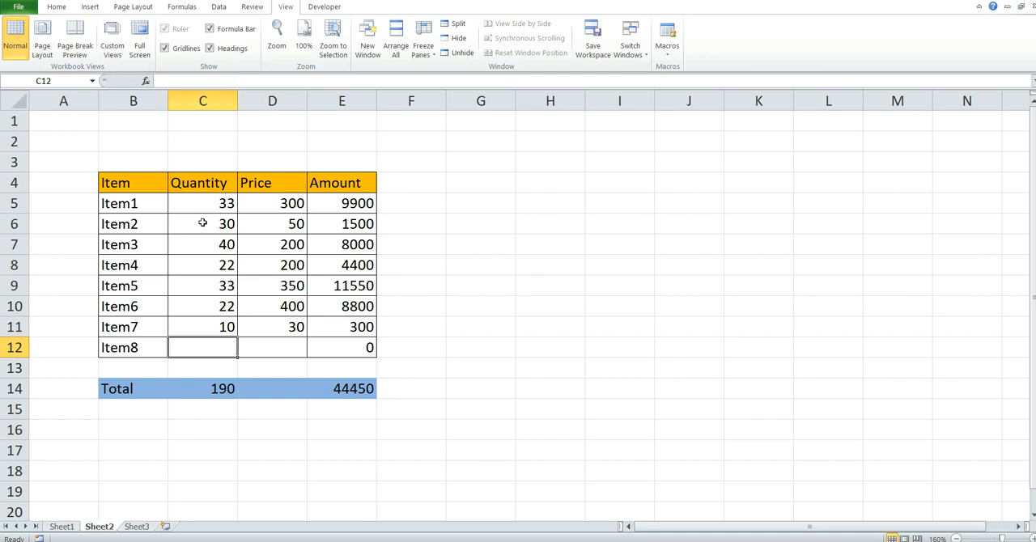
pyautogui.write('50')
pyautogui.press('Tab')
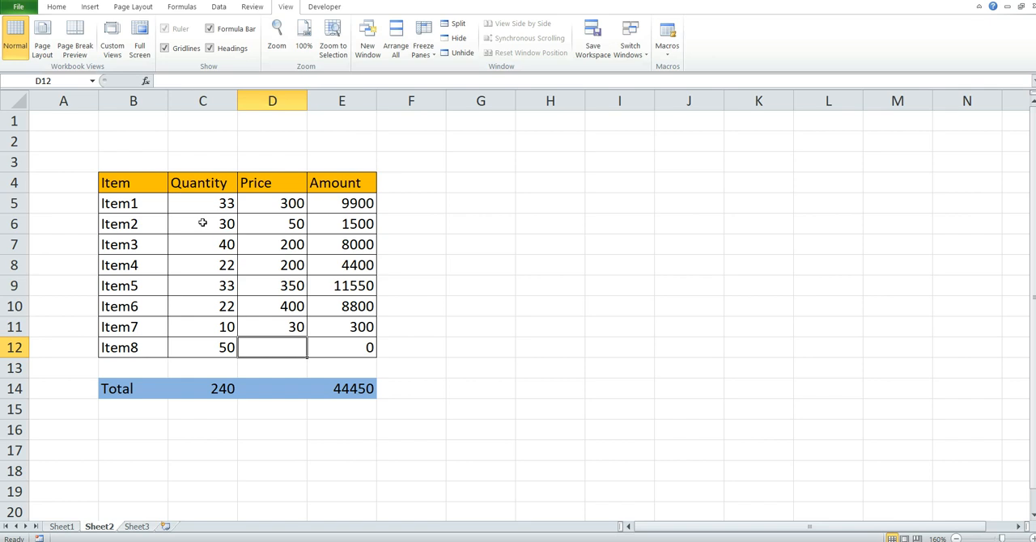
pyautogui.write('80')
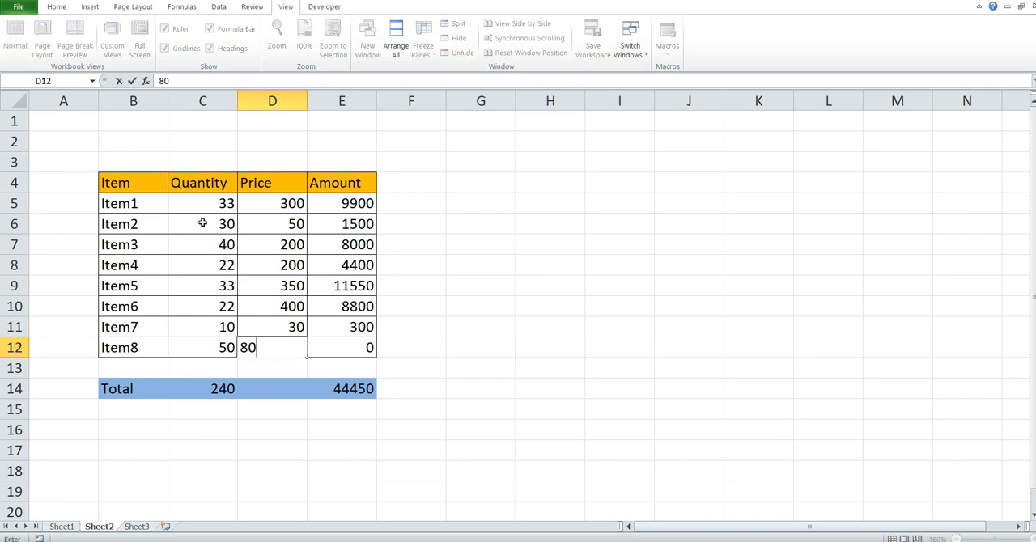
pyautogui.press('Return')
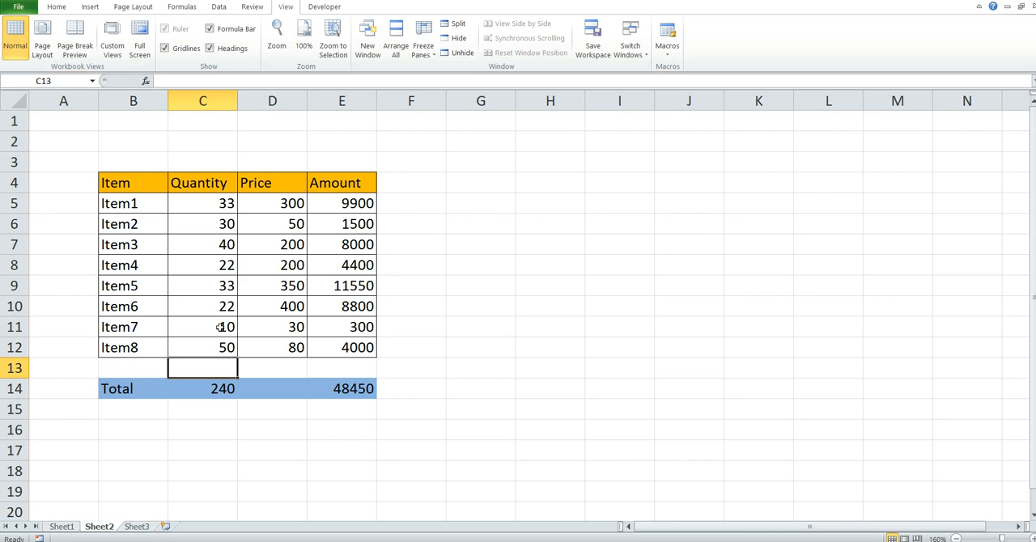
# - Compare the original table on Sheet1 with the macro-generated table on Sheet2
pyautogui.click(62, 527)
pyautogui.click(137, 355)
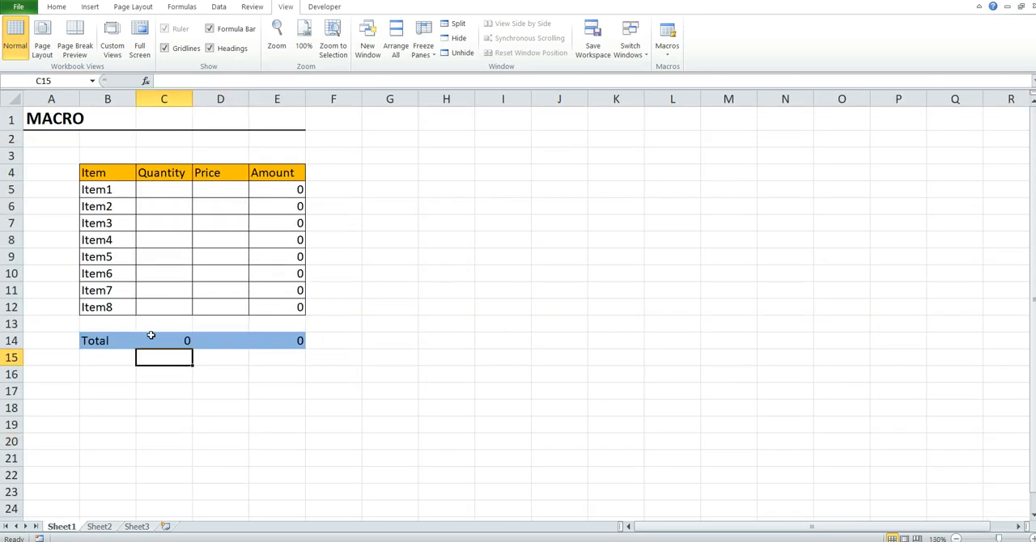
pyautogui.click(85, 166)
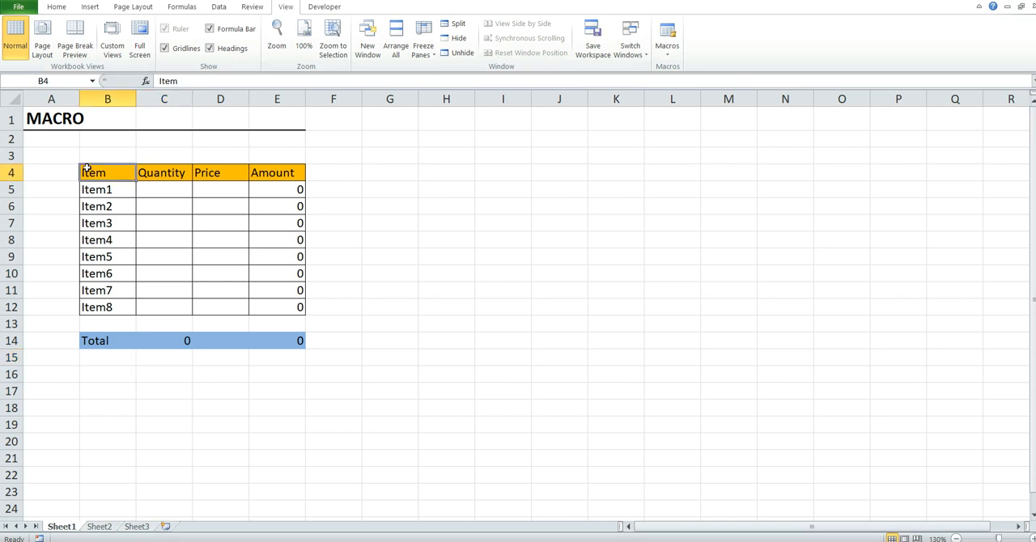
pyautogui.click(108, 527)
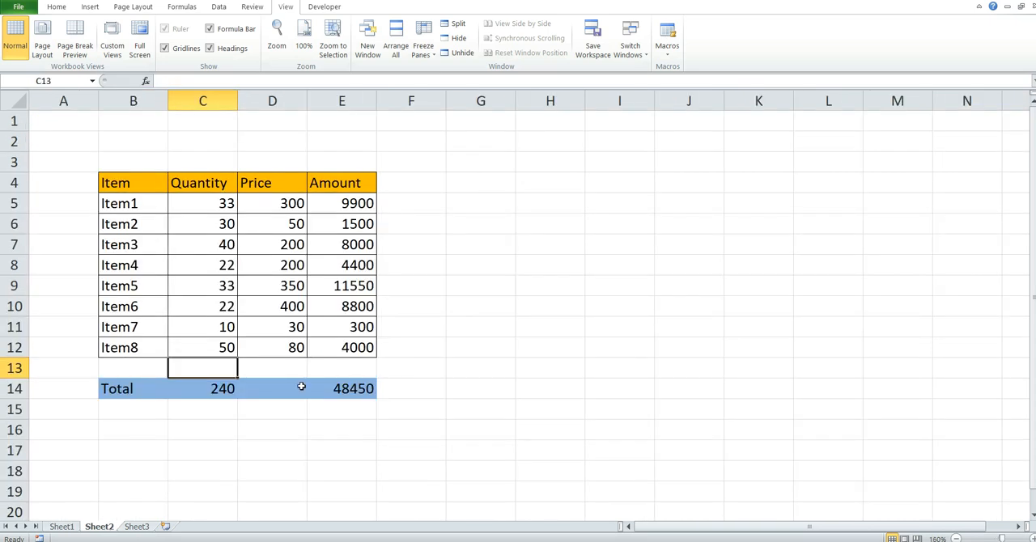
pyautogui.click(64, 527)
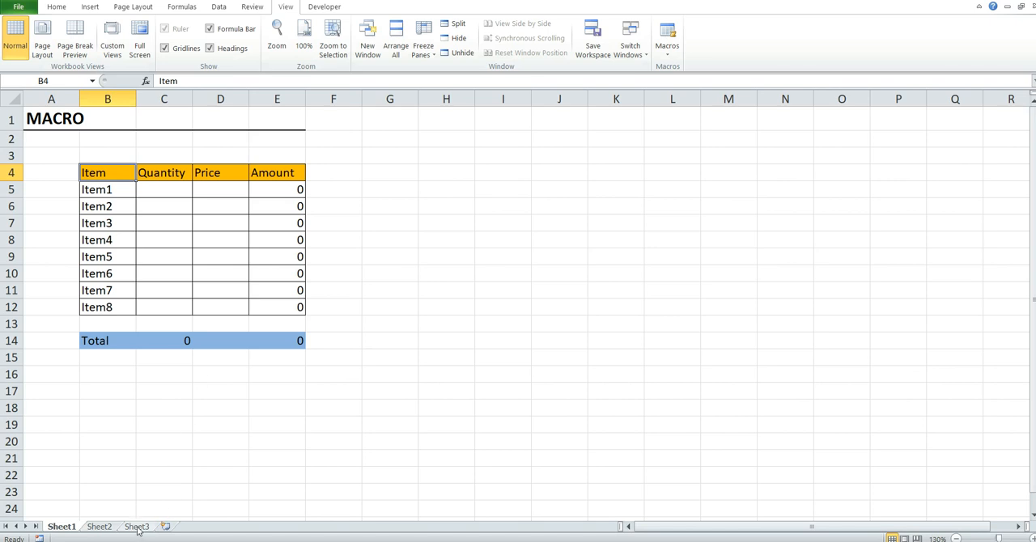
# - On Sheet3, start recording Macro4 with shortcut letter h, stored in the Personal Macro Workbook
pyautogui.click(137, 527)
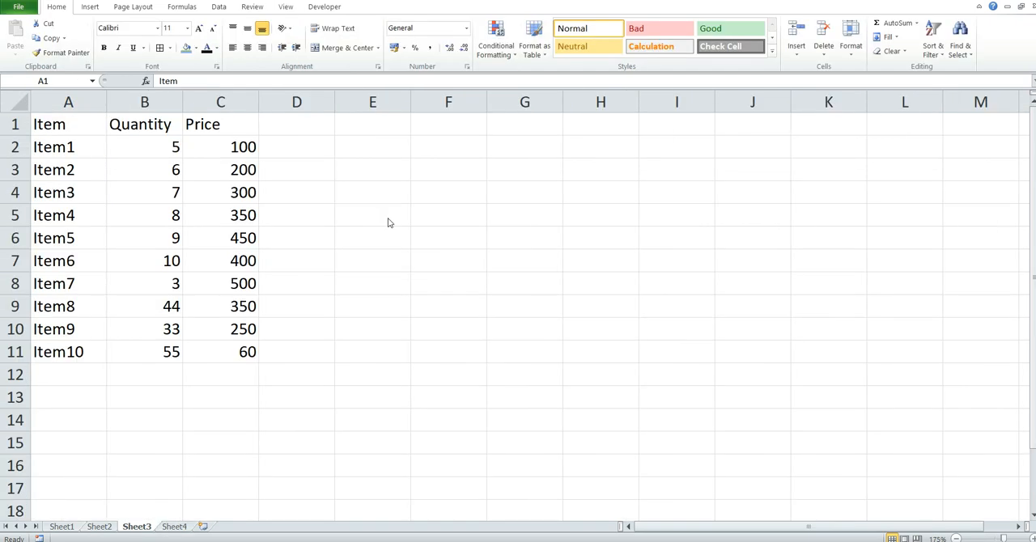
pyautogui.click(285, 12)
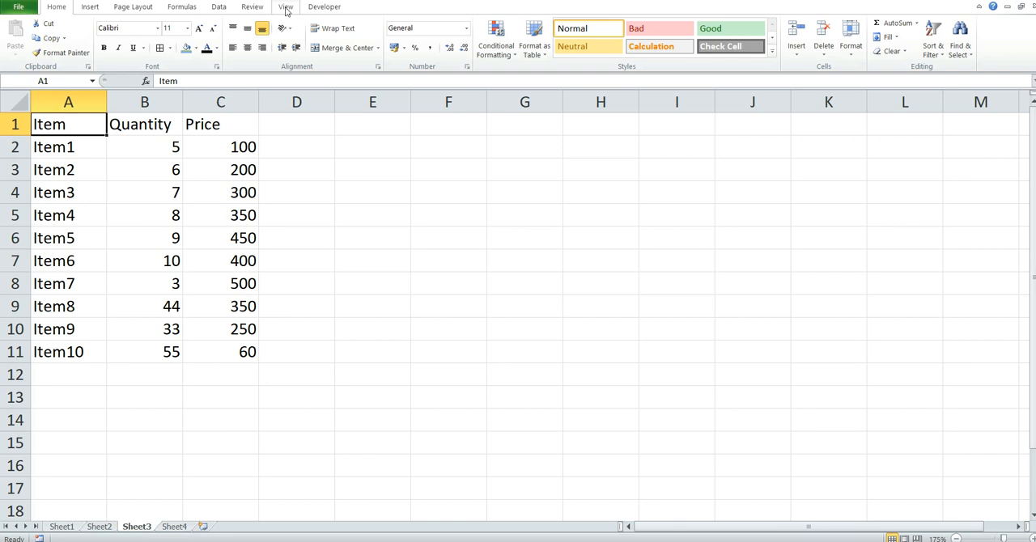
pyautogui.click(286, 10)
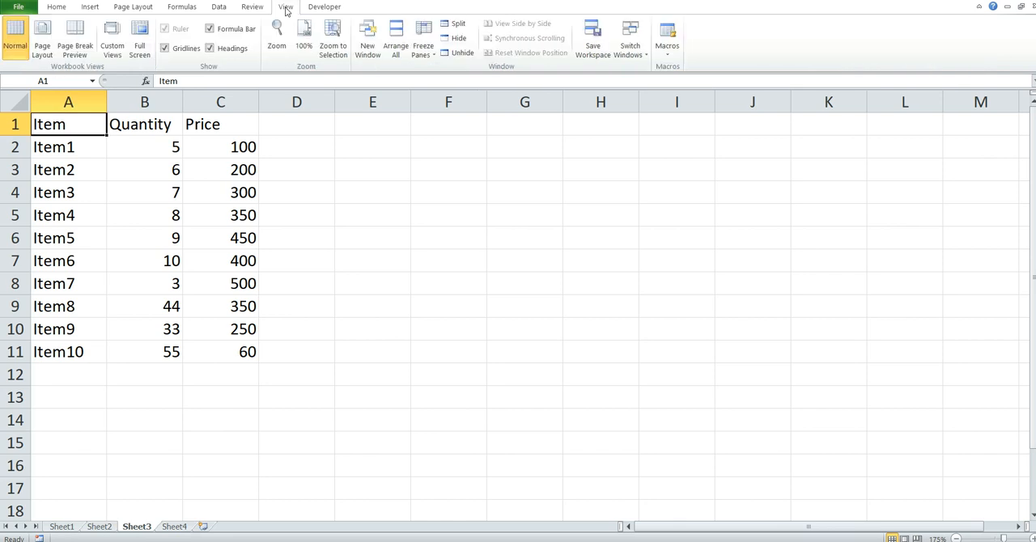
pyautogui.click(667, 50)
pyautogui.click(695, 85)
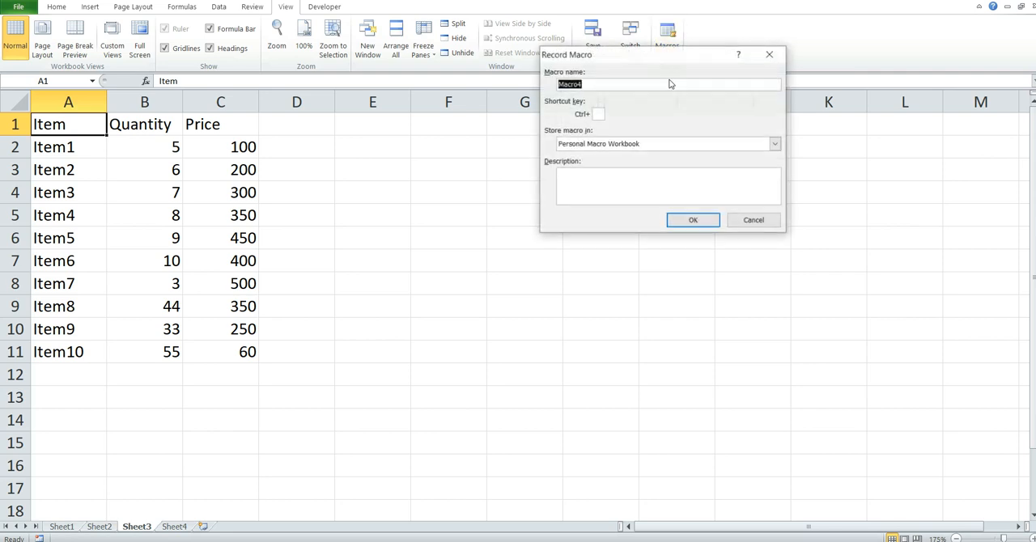
pyautogui.click(608, 84)
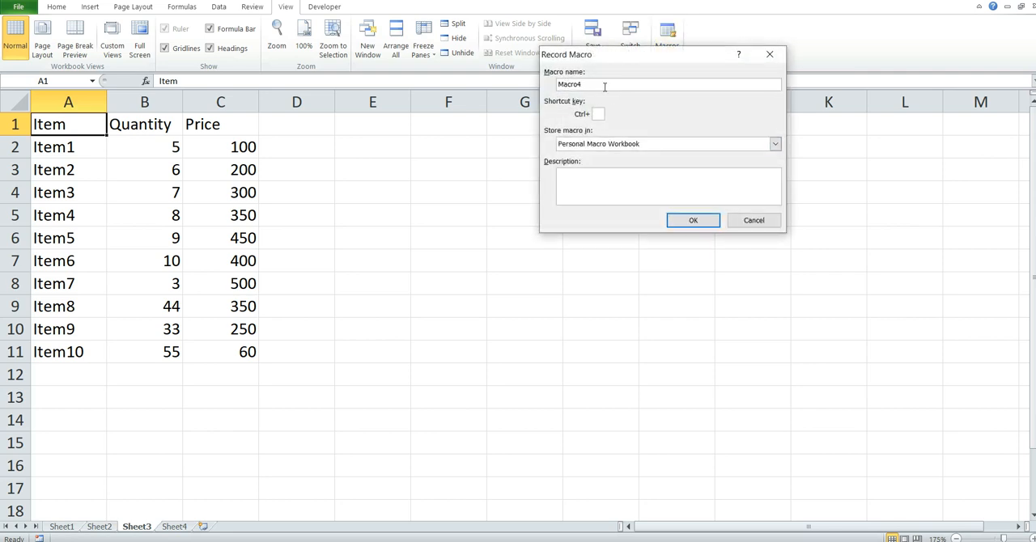
pyautogui.click(599, 114)
pyautogui.write('h')
pyautogui.click(692, 221)
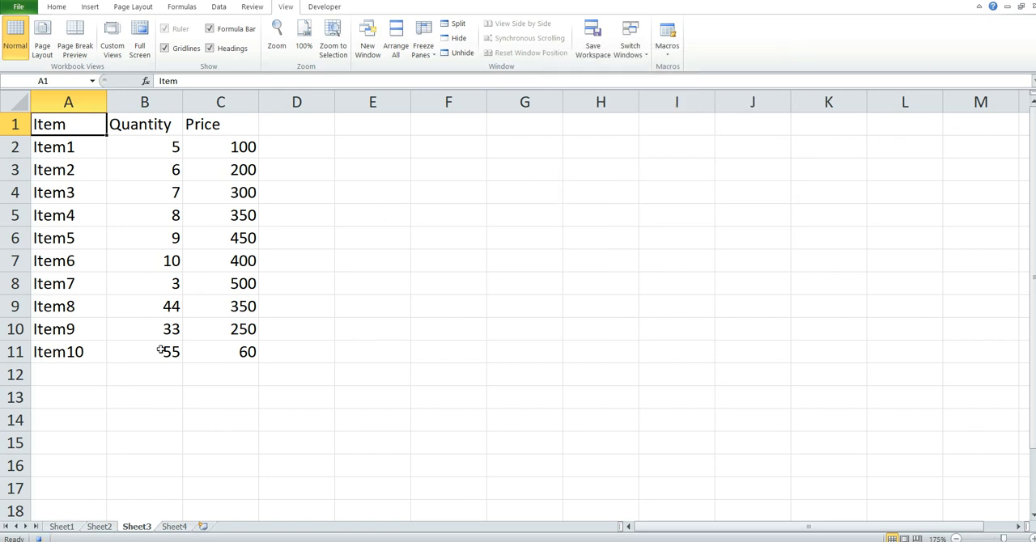
# - Insert a blank row above the header row and a blank column before the Item column
pyautogui.click(9, 125)
pyautogui.rightClick(11, 124)
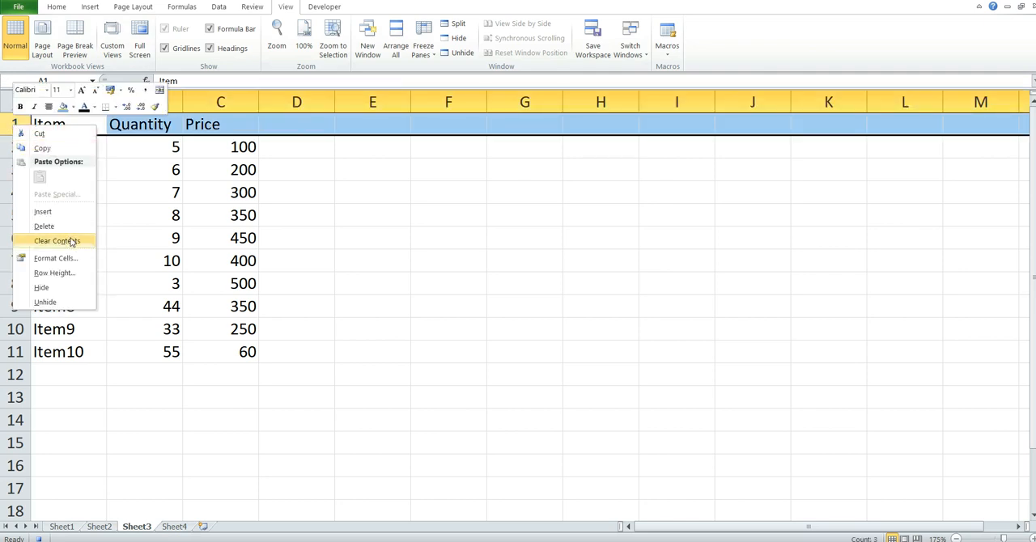
pyautogui.click(44, 211)
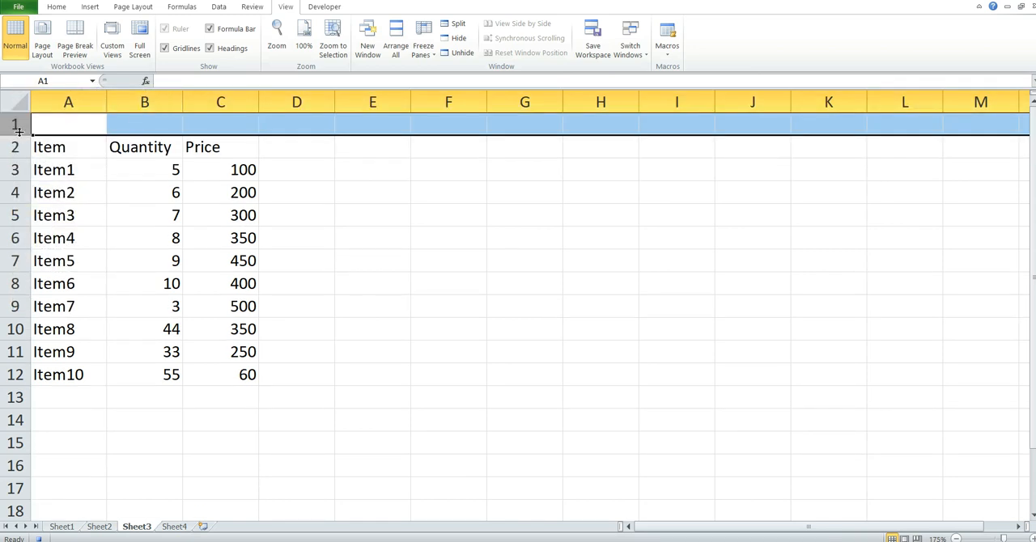
pyautogui.click(46, 99)
pyautogui.rightClick(46, 99)
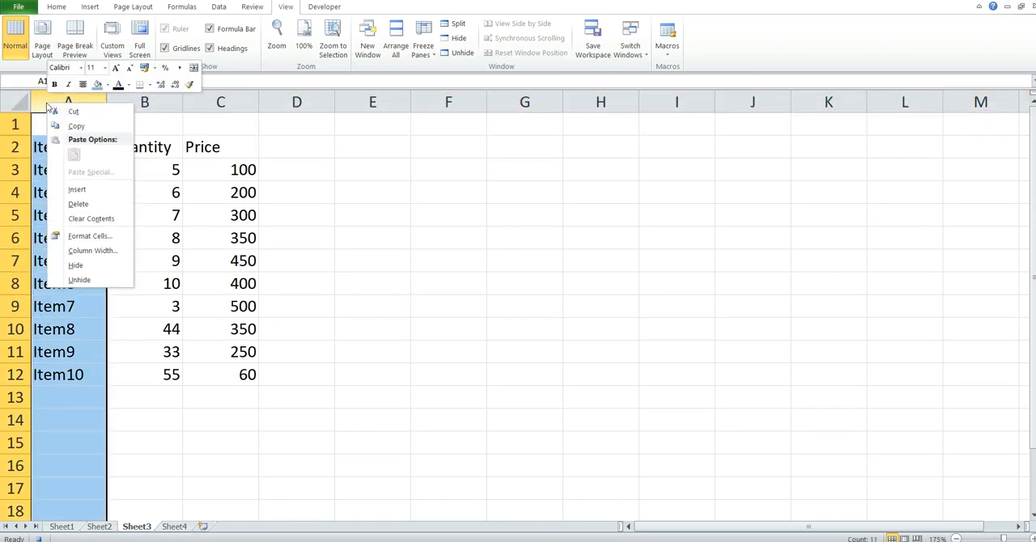
pyautogui.click(136, 144)
# - Add an Amount column beside Price, calculating quantity times price with =C3*D3 and filling it down to E12
pyautogui.click(379, 153)
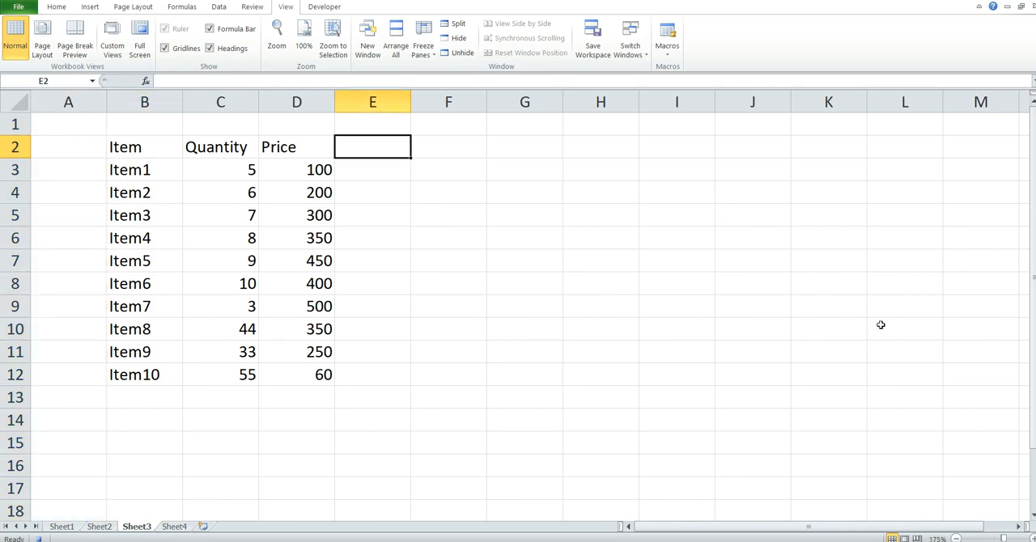
pyautogui.write('Amount')
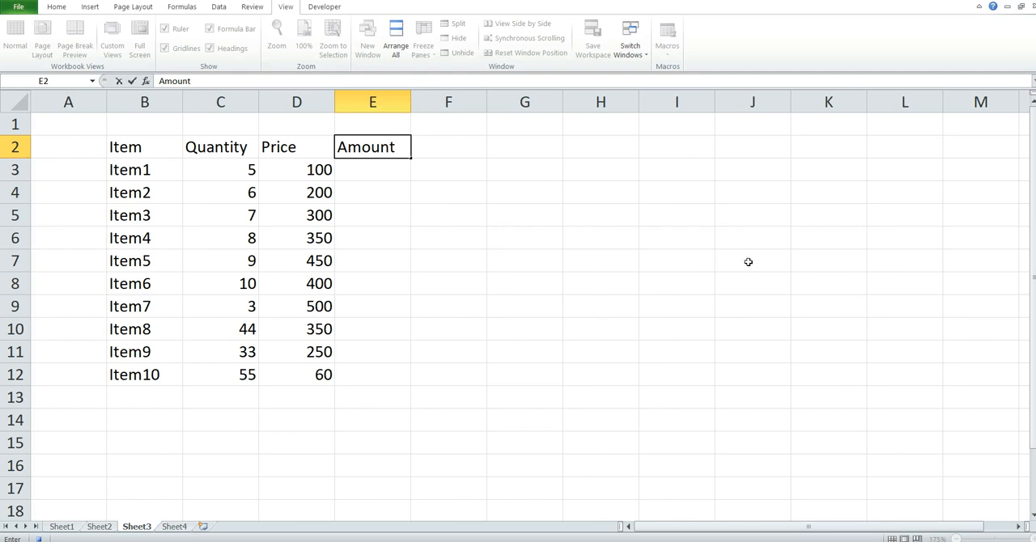
pyautogui.click(367, 172)
pyautogui.write('=')
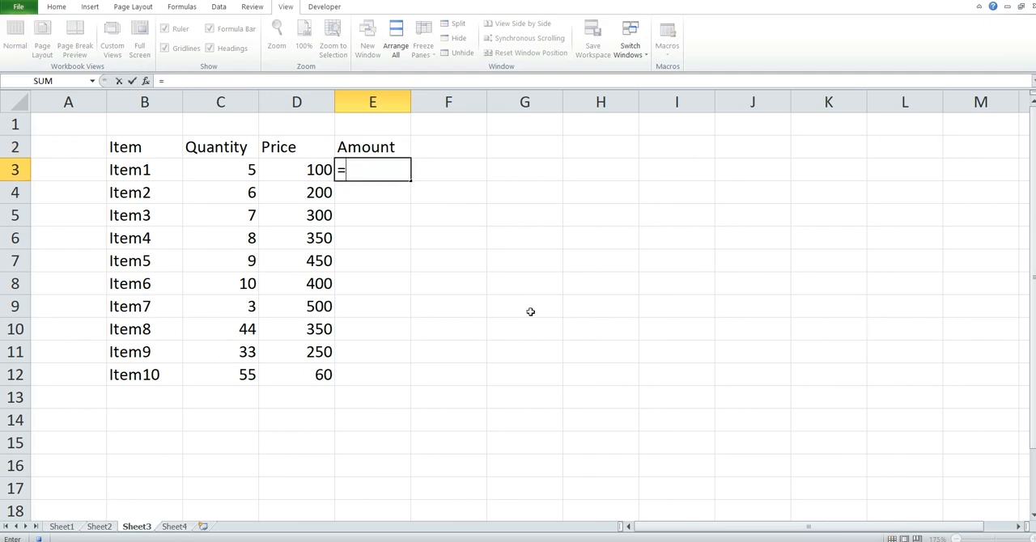
pyautogui.click(216, 168)
pyautogui.write('*')
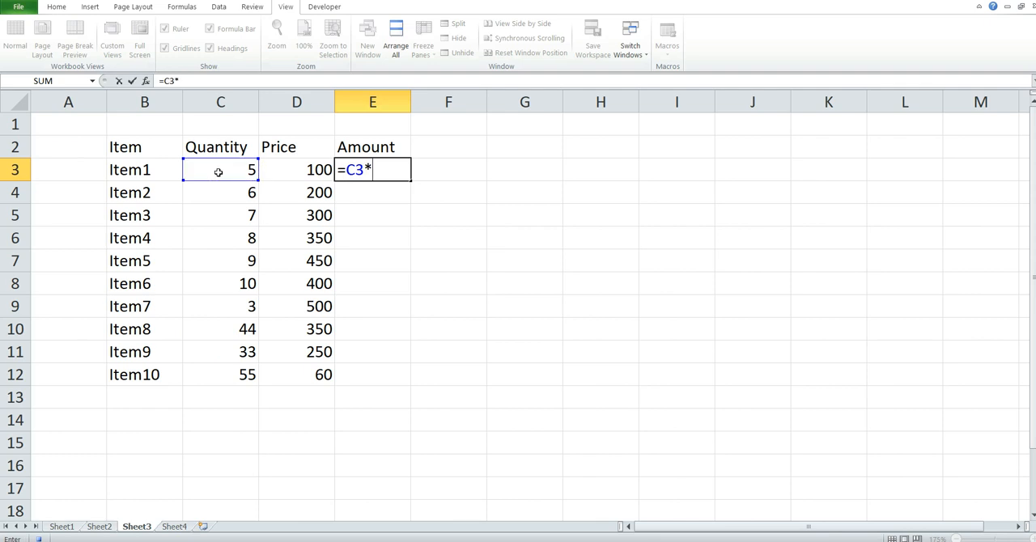
pyautogui.click(277, 174)
pyautogui.press('Return')
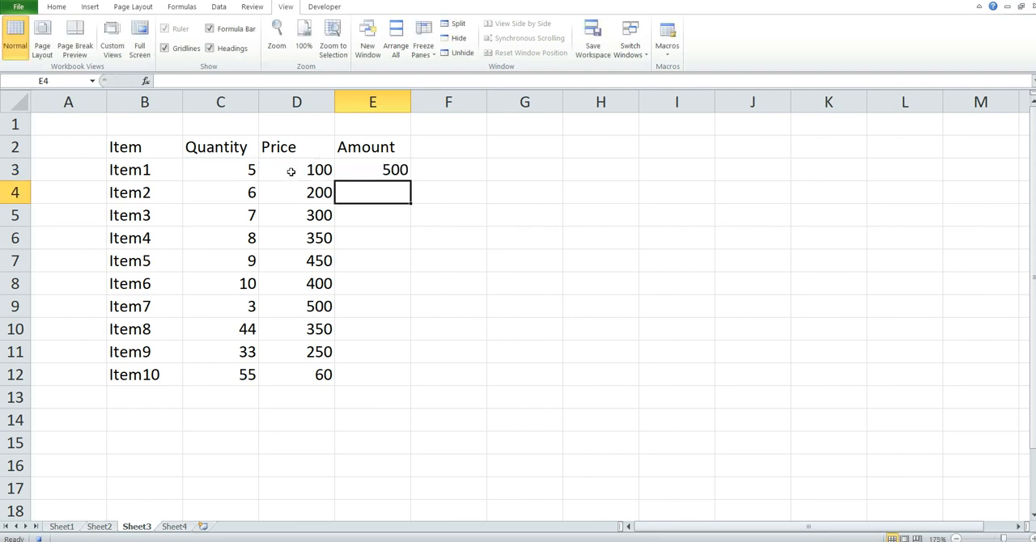
pyautogui.click(400, 172)
pyautogui.moveTo(410, 180); pyautogui.dragTo(389, 378)
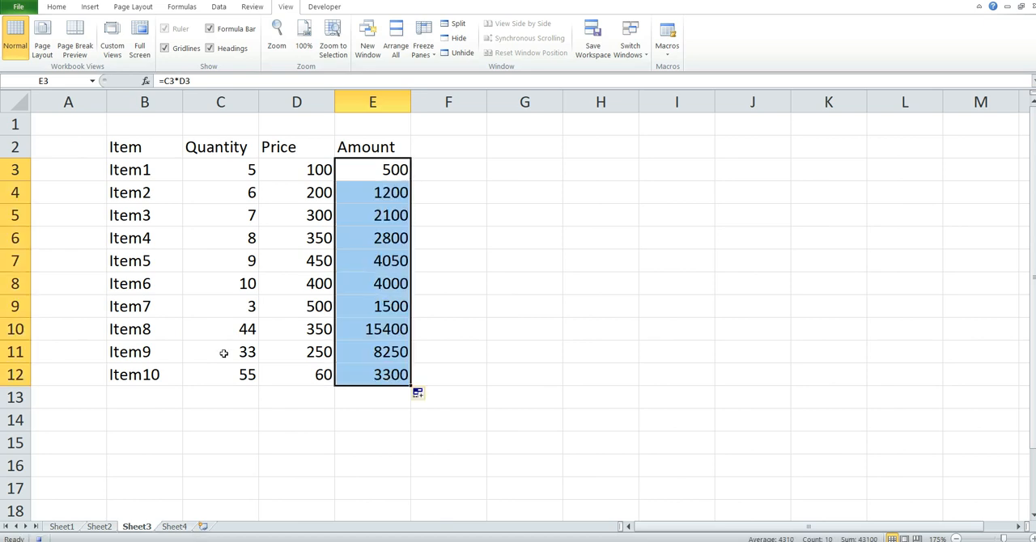
# - Apply borders to every cell of the item table B2:E12
pyautogui.click(252, 397)
pyautogui.click(131, 150)
pyautogui.keyDown('shift'); pyautogui.click(403, 373); pyautogui.keyUp('shift')
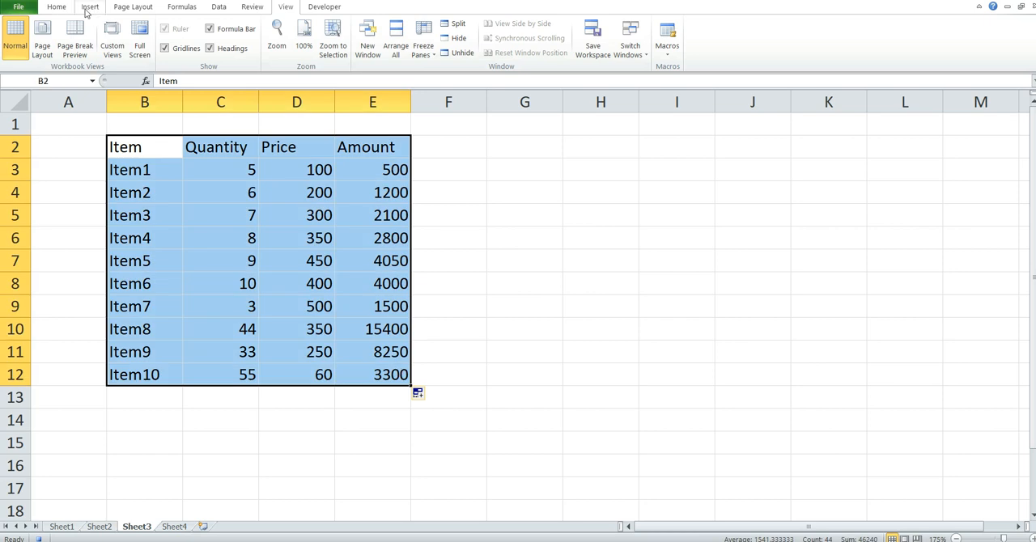
pyautogui.click(56, 7)
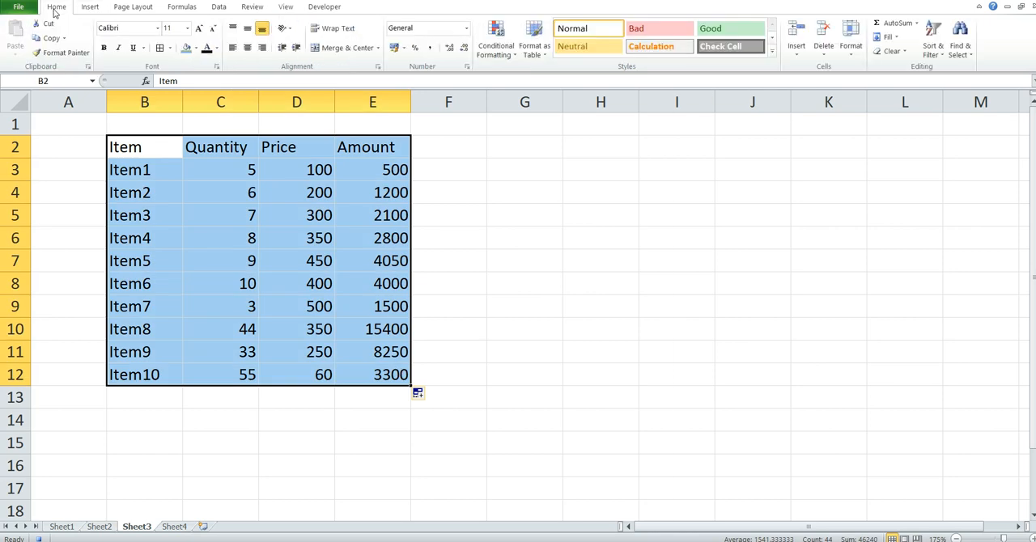
pyautogui.click(161, 48)
# - Fill the header row B2:E2 with yellow
pyautogui.moveTo(127, 159); pyautogui.dragTo(348, 144)
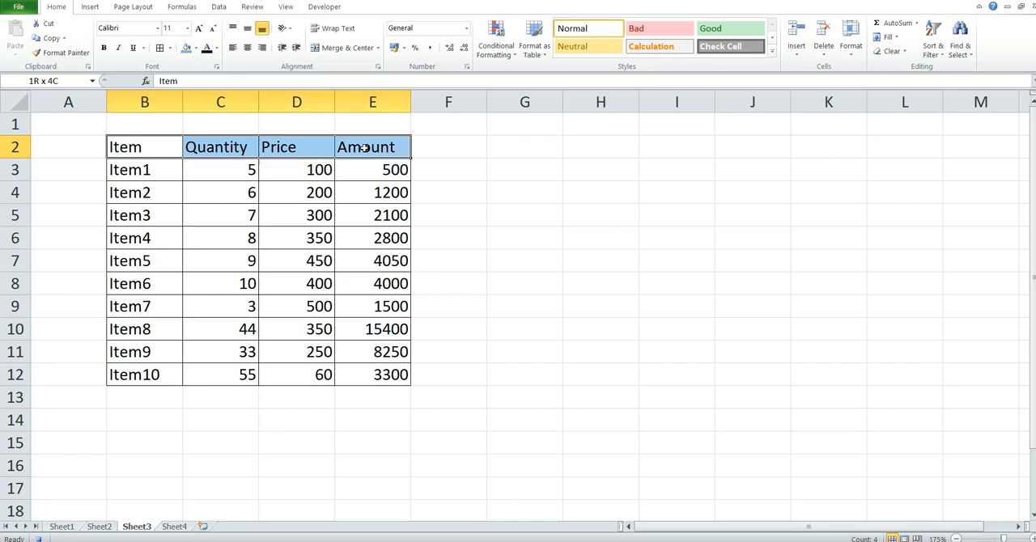
pyautogui.click(196, 49)
pyautogui.click(218, 142)
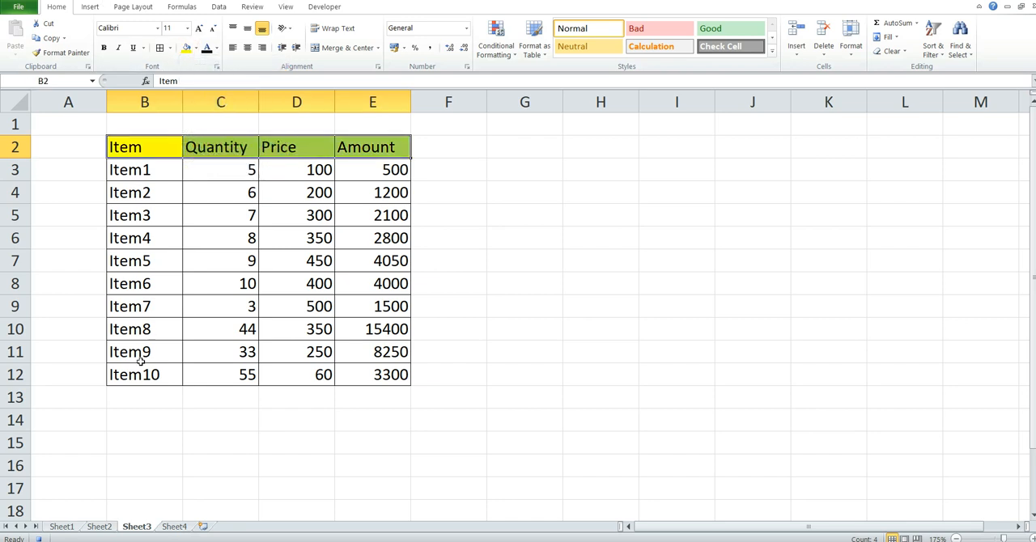
# - Label B14 as Total and sum the quantities in C14 with =SUM(C3:C12)
pyautogui.click(145, 417)
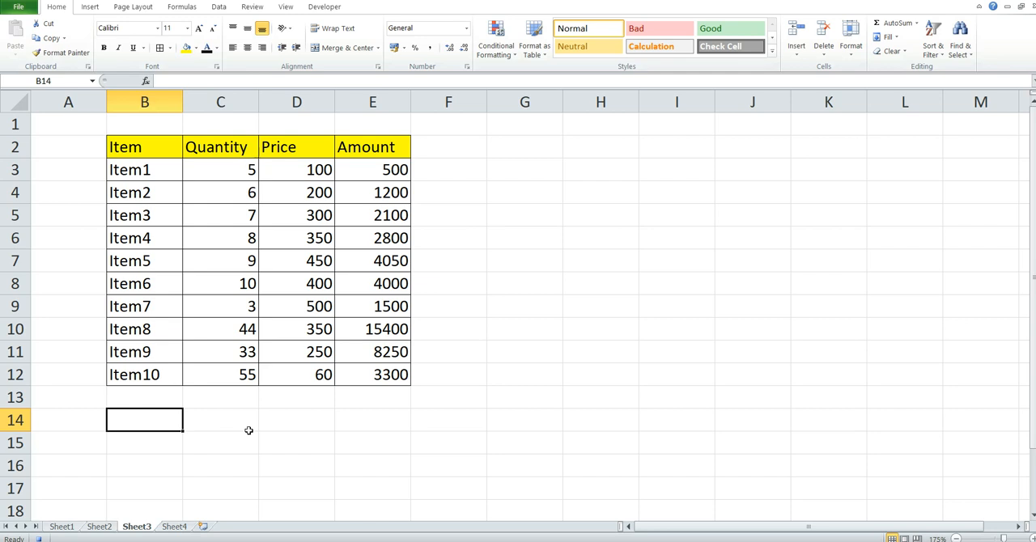
pyautogui.write('Total')
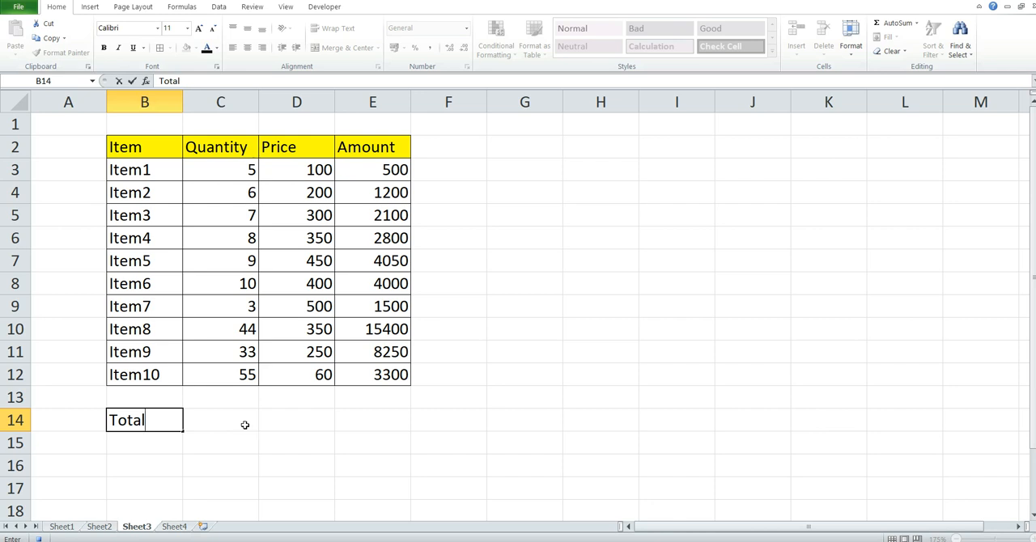
pyautogui.click(244, 425)
pyautogui.write('=sum')
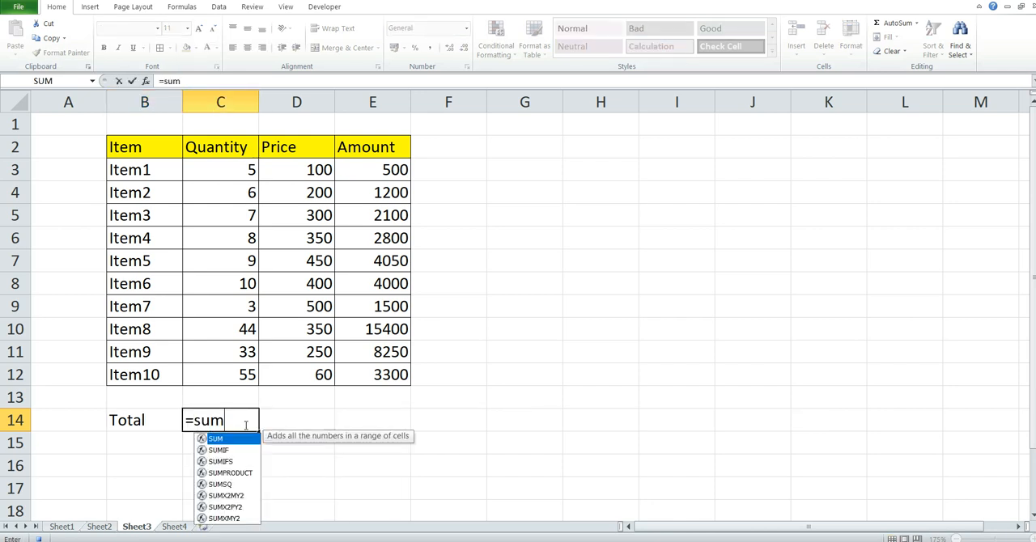
pyautogui.press('Tab')
pyautogui.moveTo(205, 167); pyautogui.dragTo(255, 375)
pyautogui.write(')')
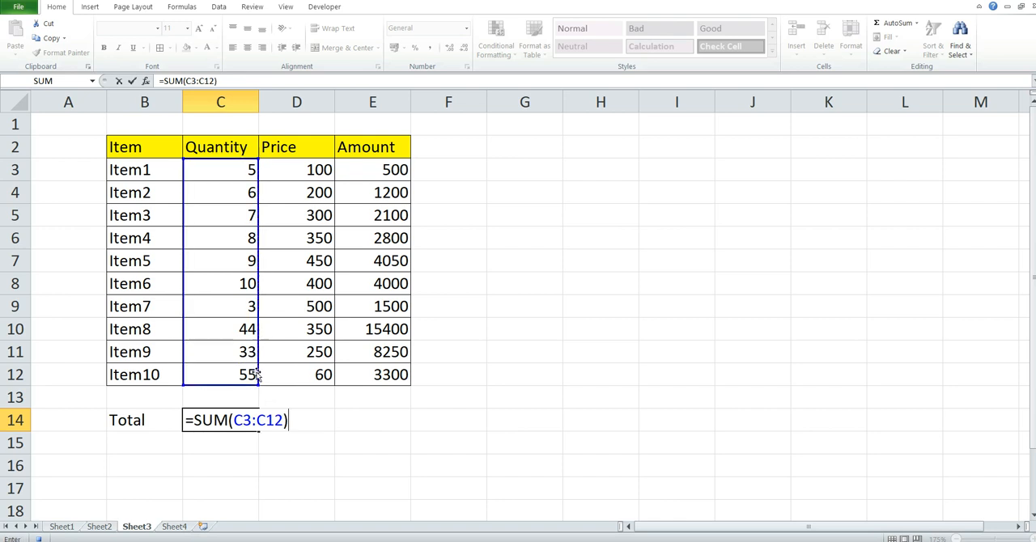
pyautogui.press('Return')
# - Sum the amounts in E14 with =SUM(E3:E12)
pyautogui.click(375, 426)
pyautogui.write('=sum')
pyautogui.press('Tab')
pyautogui.moveTo(387, 172); pyautogui.dragTo(400, 379)
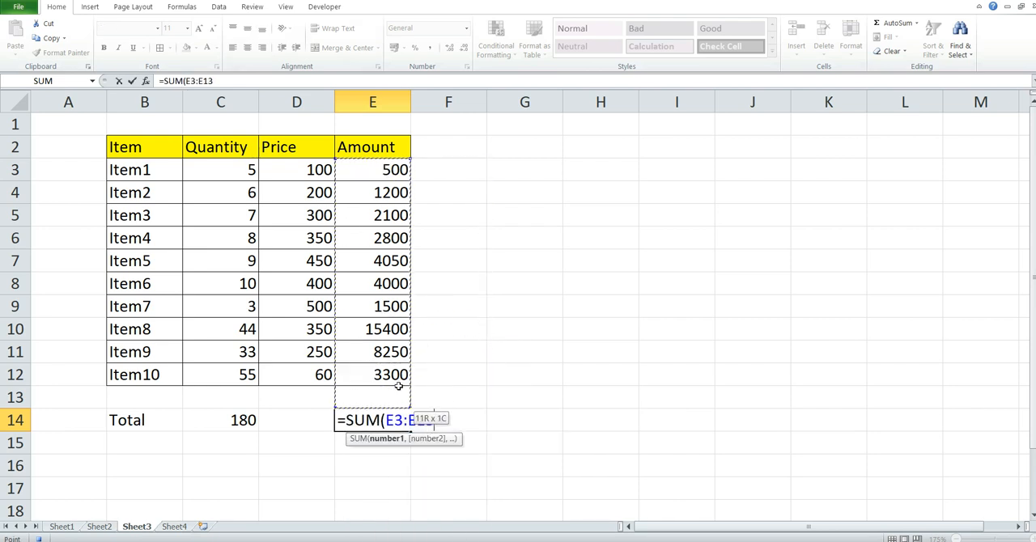
pyautogui.write(')')
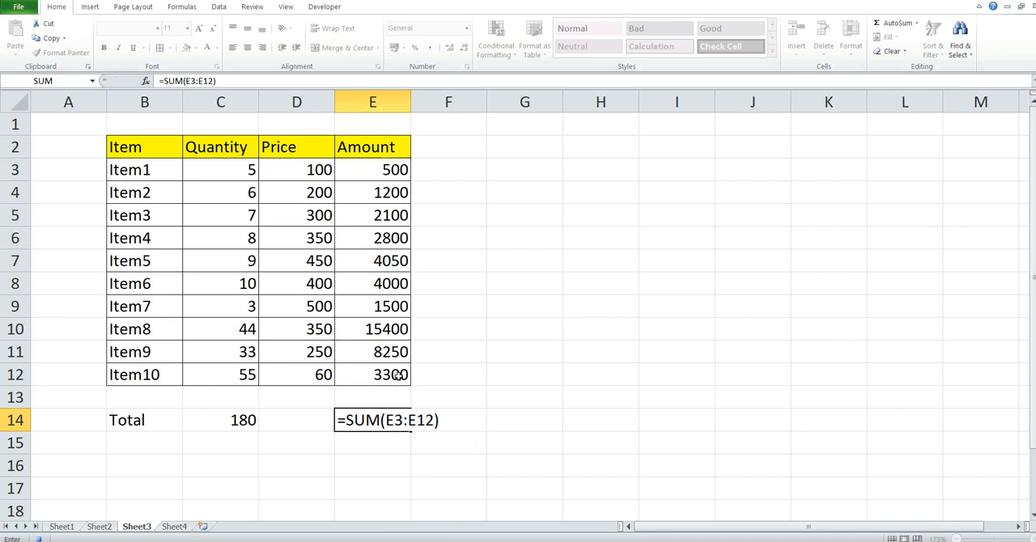
pyautogui.press('Return')
# - Fill the total row B14:E14 with a light blue theme color
pyautogui.click(153, 418)
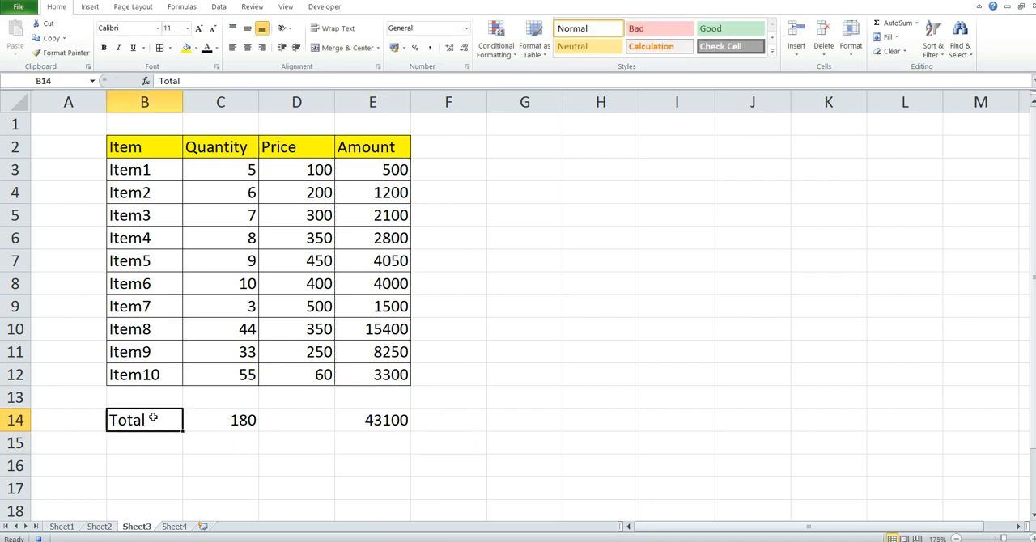
pyautogui.keyDown('shift'); pyautogui.click(370, 417); pyautogui.keyUp('shift')
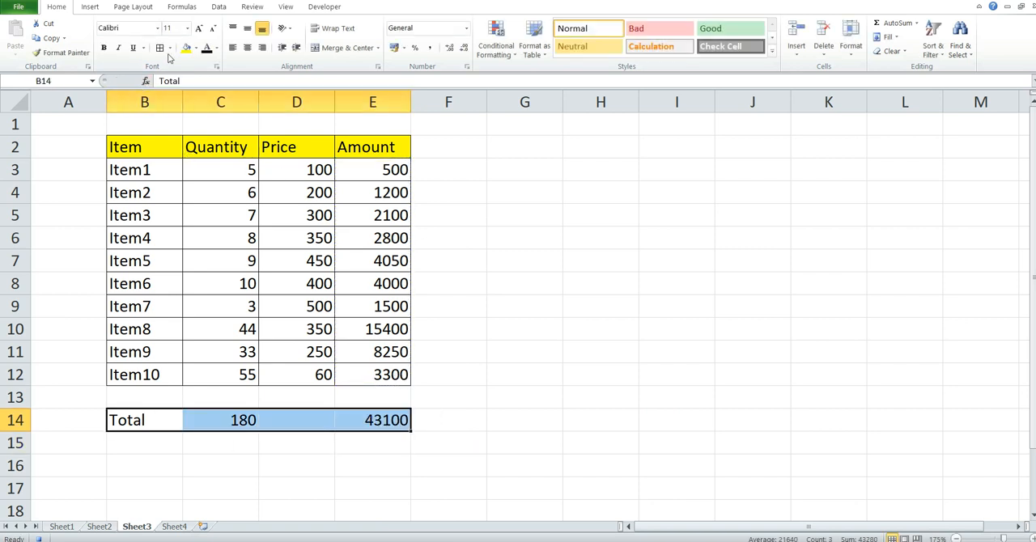
pyautogui.click(195, 48)
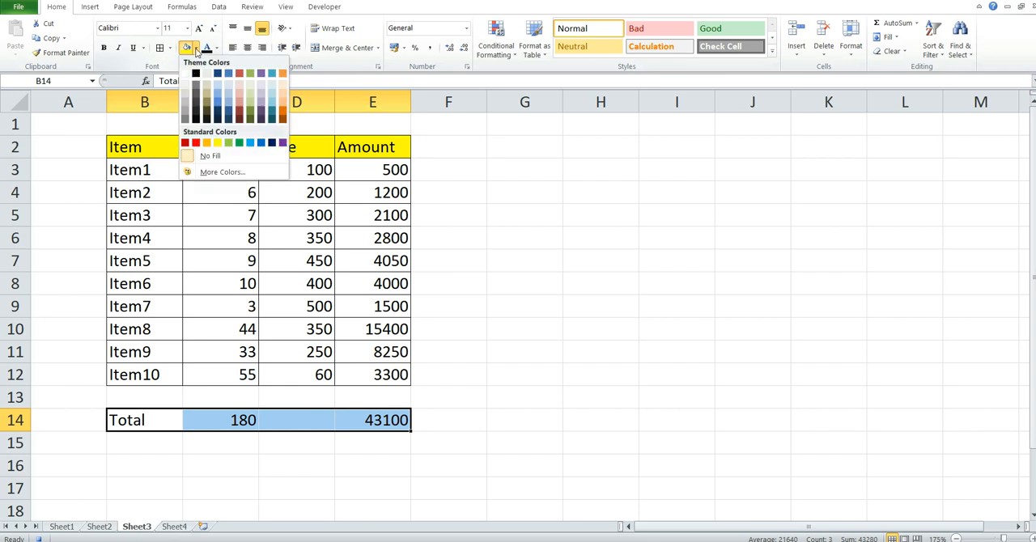
pyautogui.click(217, 97)
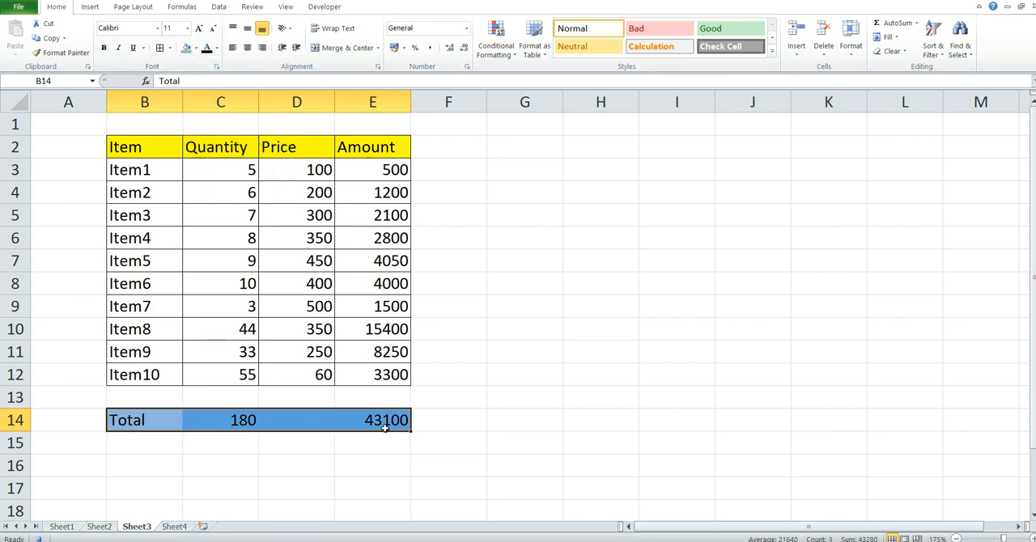
pyautogui.click(427, 422)
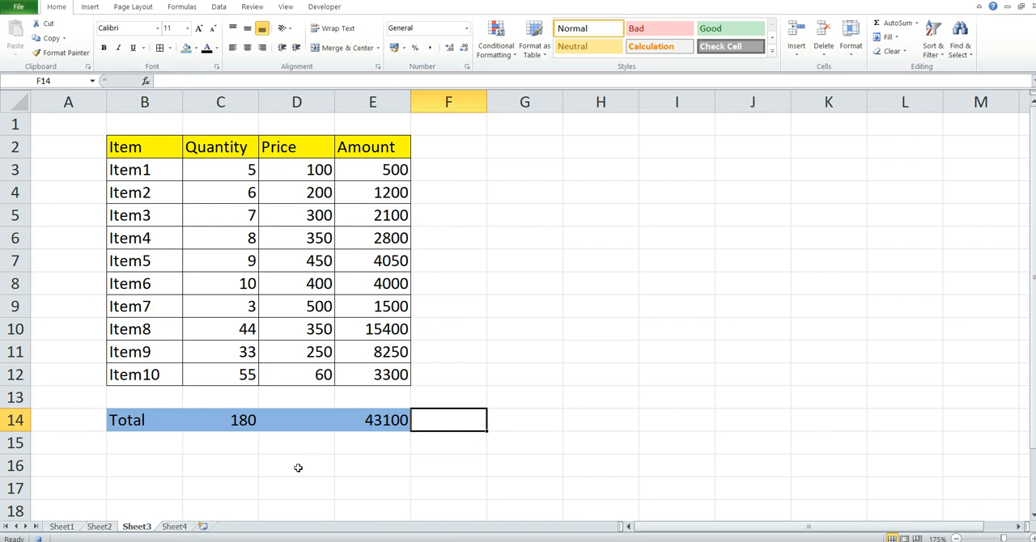
# - Check the unformatted item data on Sheet4, return to Sheet3 and stop recording the macro
pyautogui.click(175, 526)
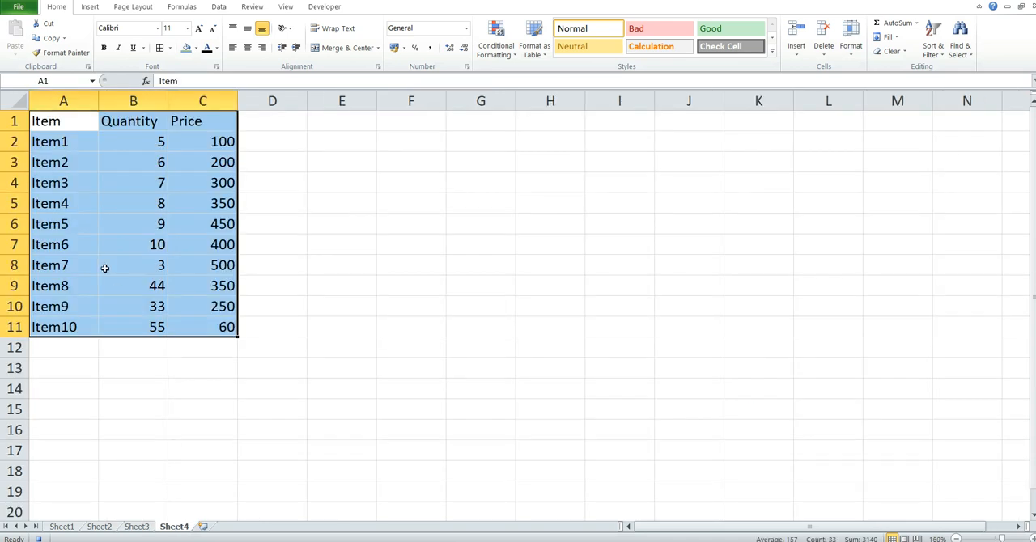
pyautogui.click(175, 370)
pyautogui.click(364, 318)
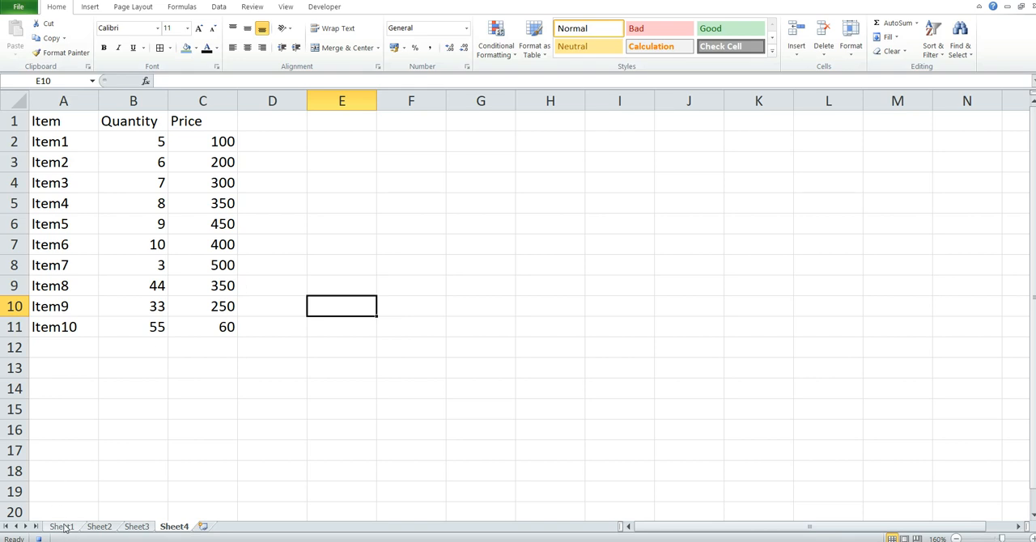
pyautogui.click(137, 527)
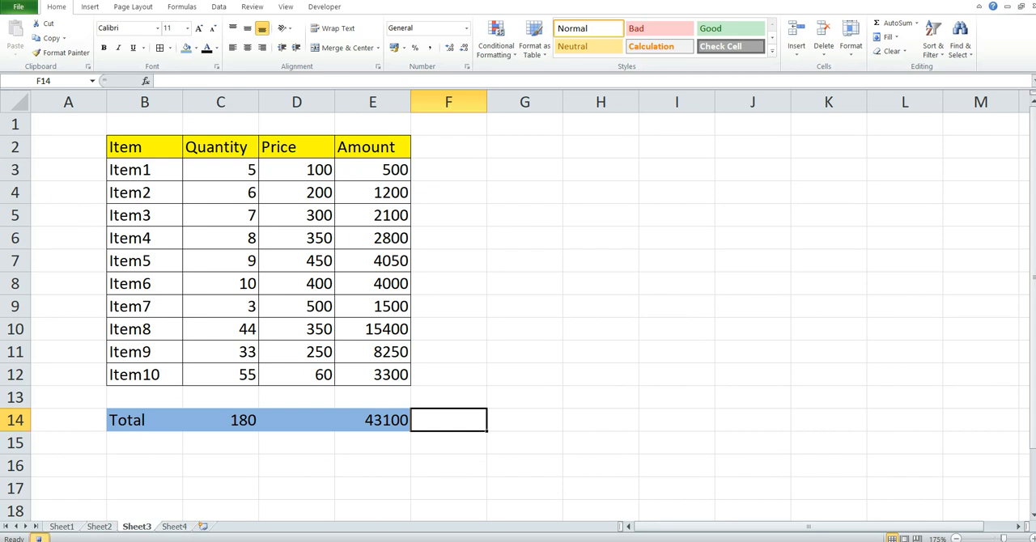
pyautogui.click(252, 450)
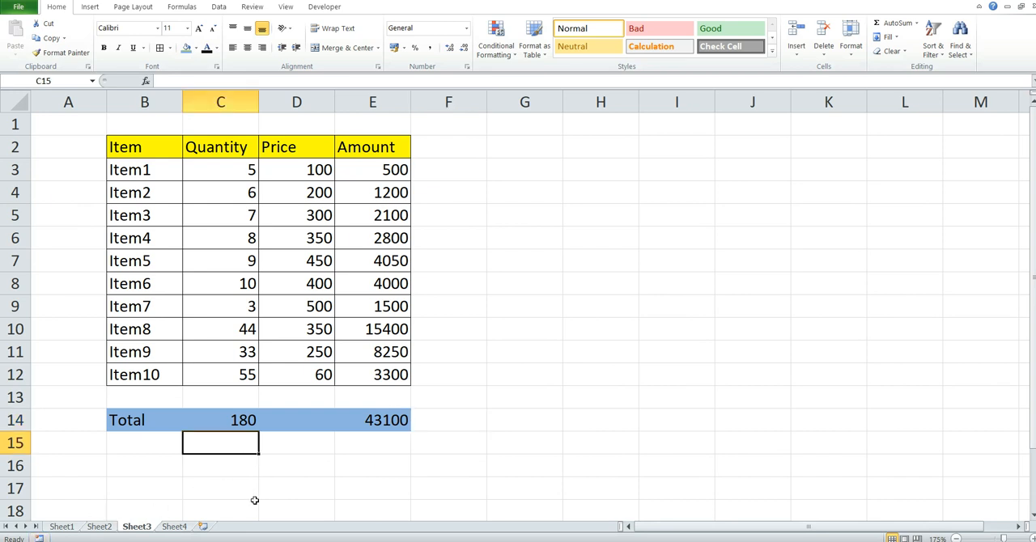
# - Compare the unformatted table on Sheet4 with the formatted table on Sheet3
pyautogui.click(174, 526)
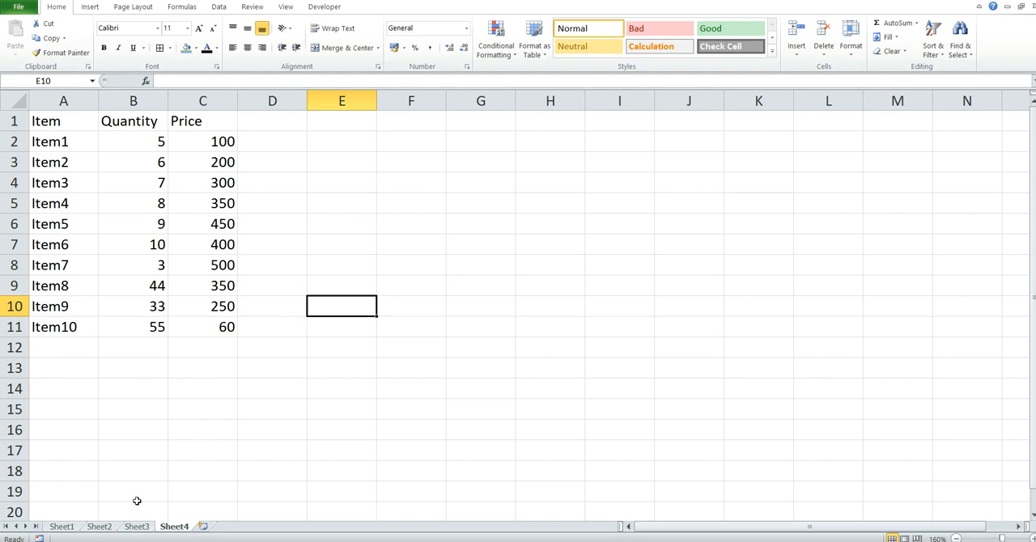
pyautogui.click(138, 526)
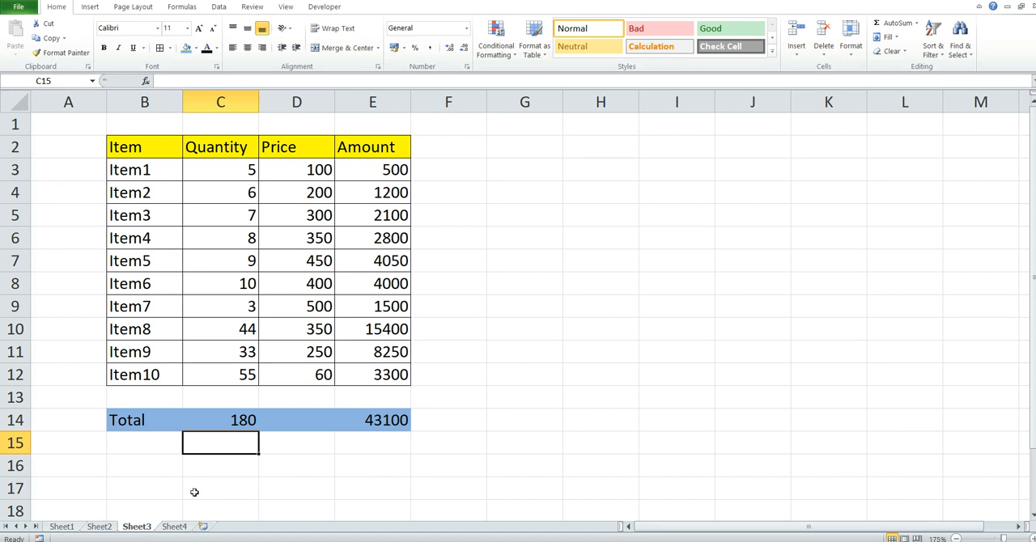
pyautogui.click(180, 527)
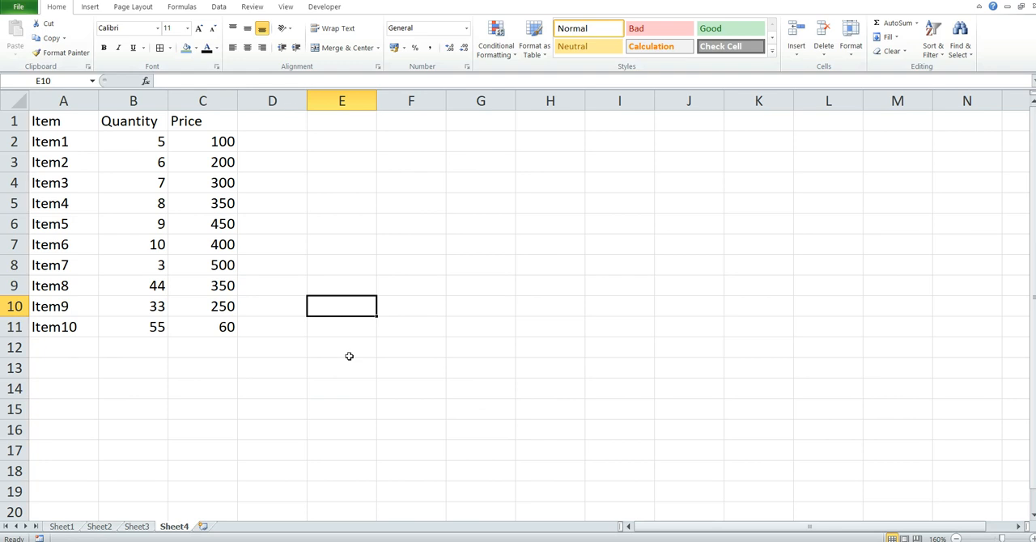
# - Look up PERSONAL.XLSB!Macro4 in the list of recorded macros and close the list without running it
pyautogui.click(285, 10)
pyautogui.click(669, 46)
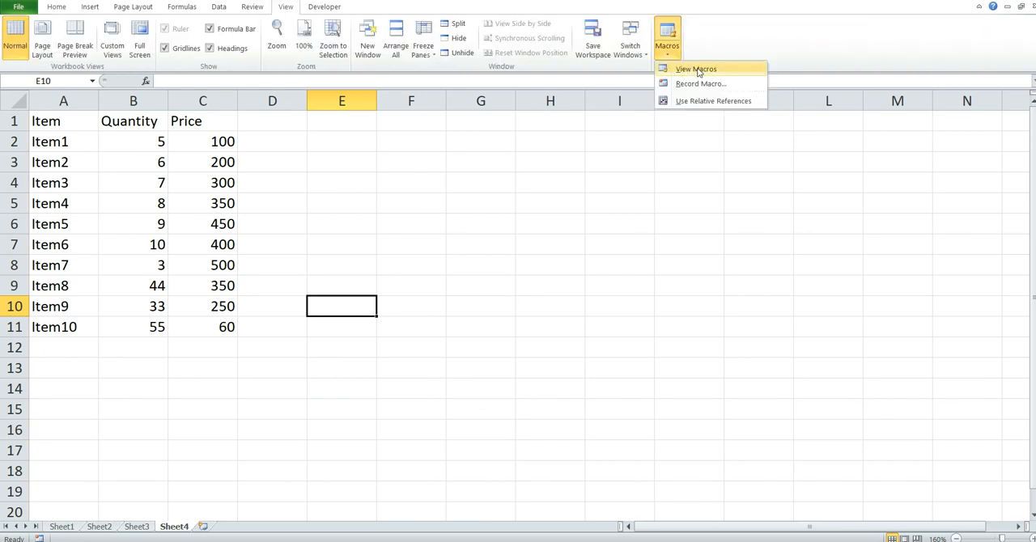
pyautogui.click(699, 72)
pyautogui.click(603, 98)
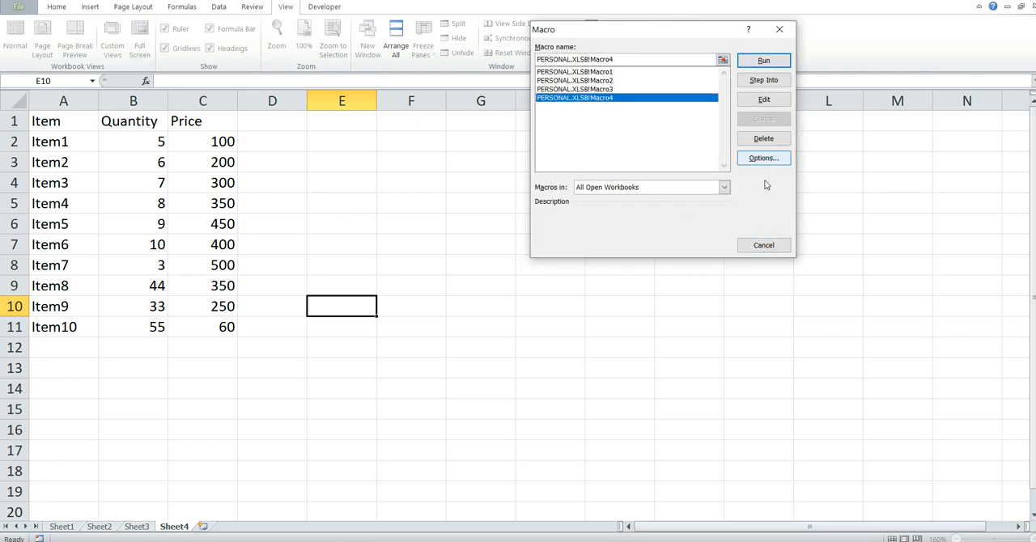
pyautogui.click(762, 246)
# - Run the recorded formatting macro on Sheet4 with its keyboard shortcut and return to Sheet4
pyautogui.click(544, 321)
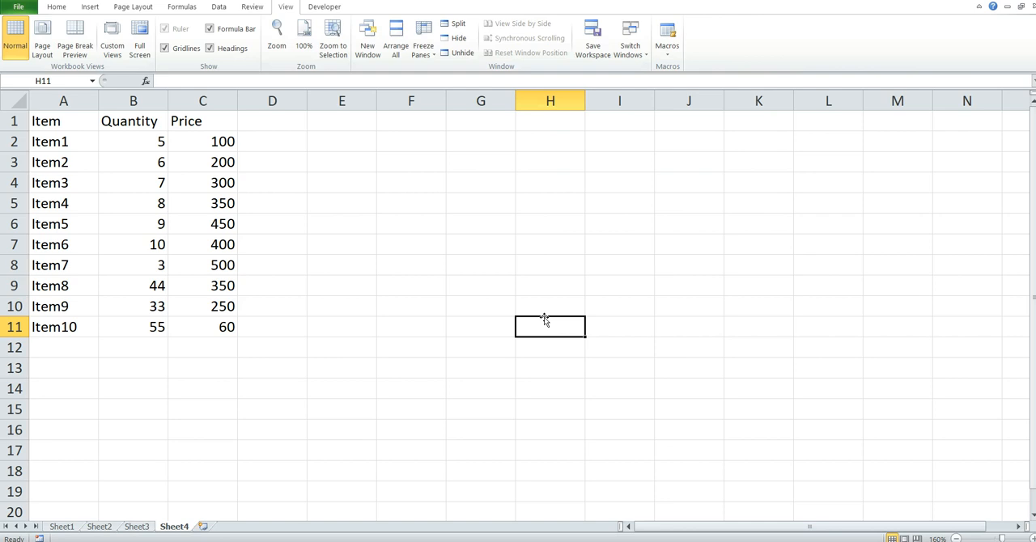
pyautogui.hotkey('ctrl', 'm')
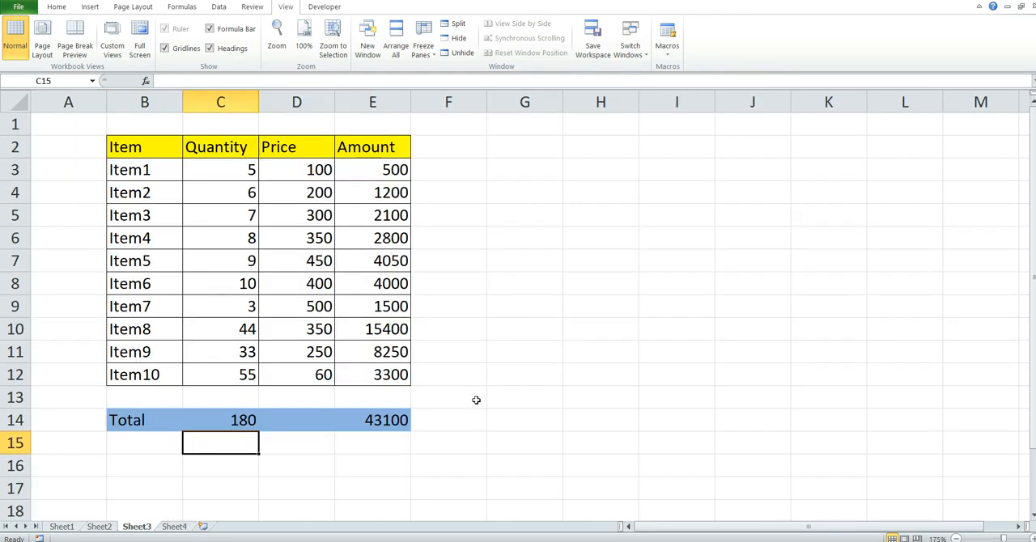
pyautogui.click(179, 528)
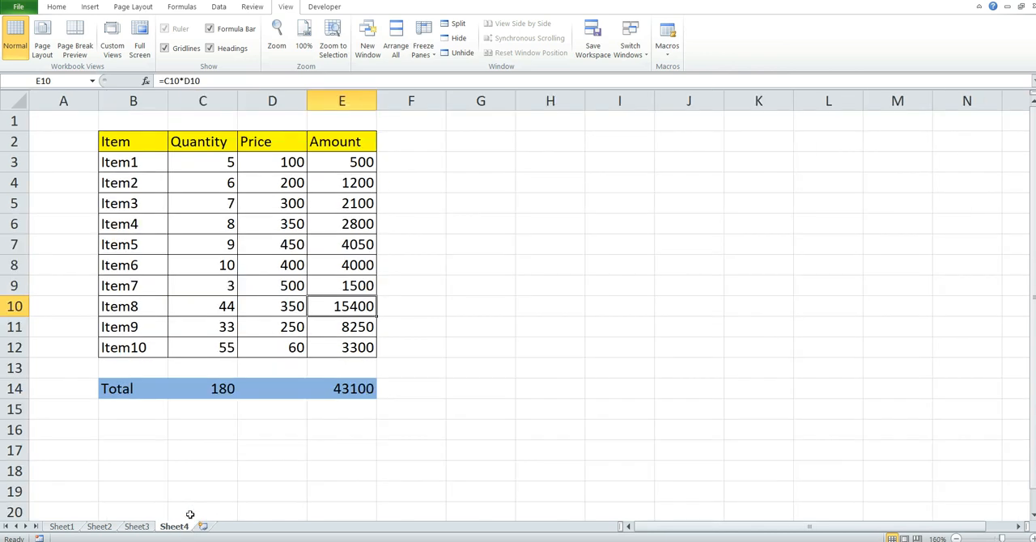
# - Compare the macro-formatted table on Sheet4 with the manually formatted table on Sheet3
pyautogui.scroll(1, 479, 339)
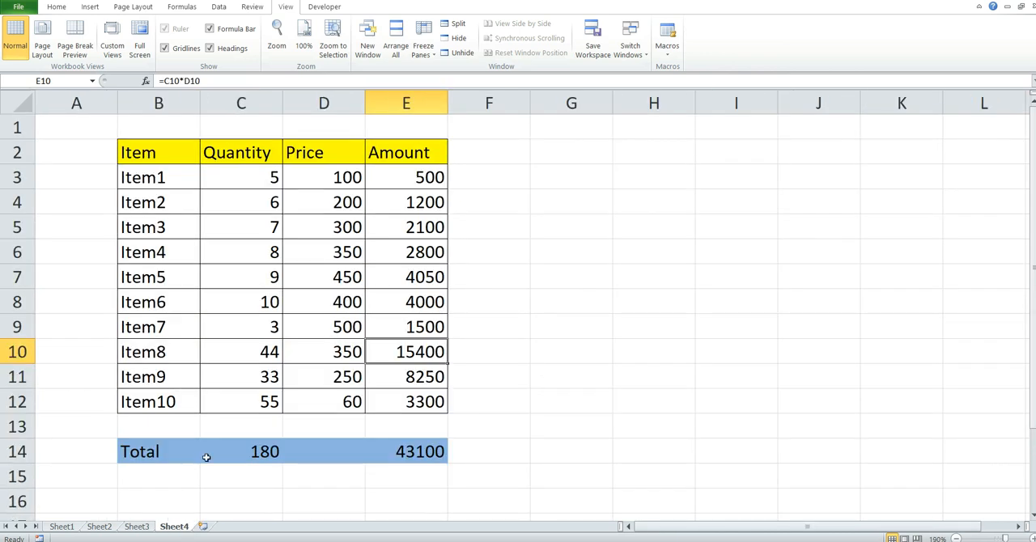
pyautogui.click(137, 527)
pyautogui.click(503, 366)
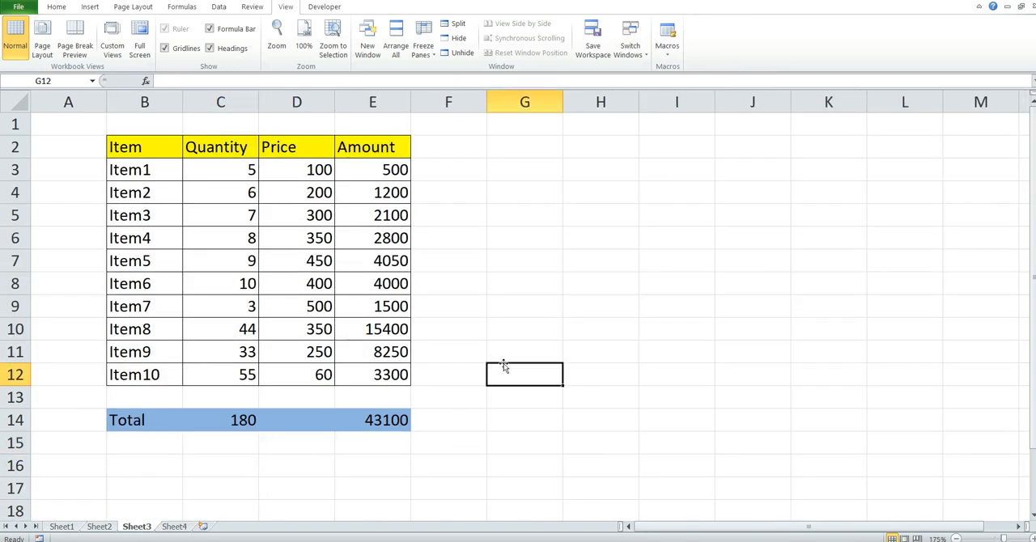
pyautogui.click(176, 527)
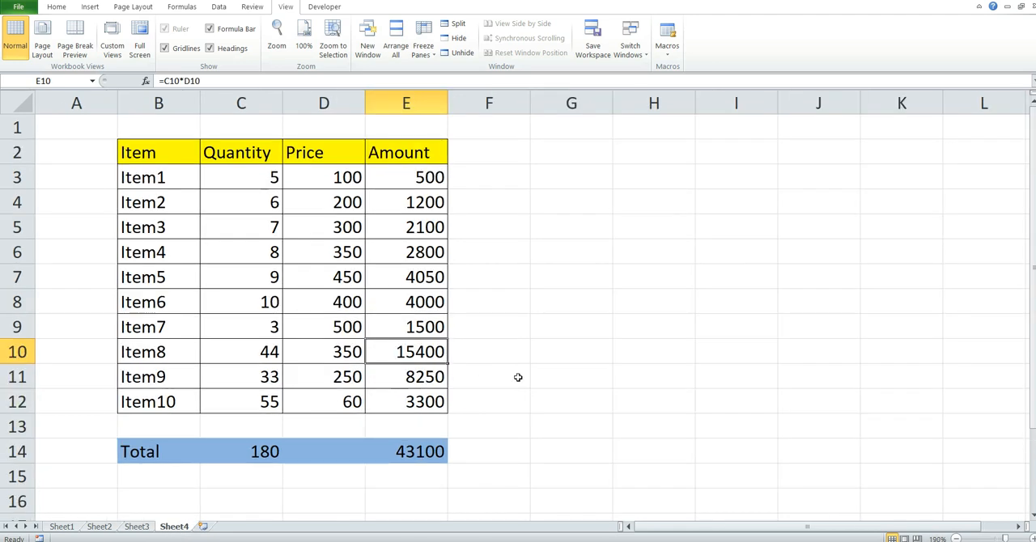